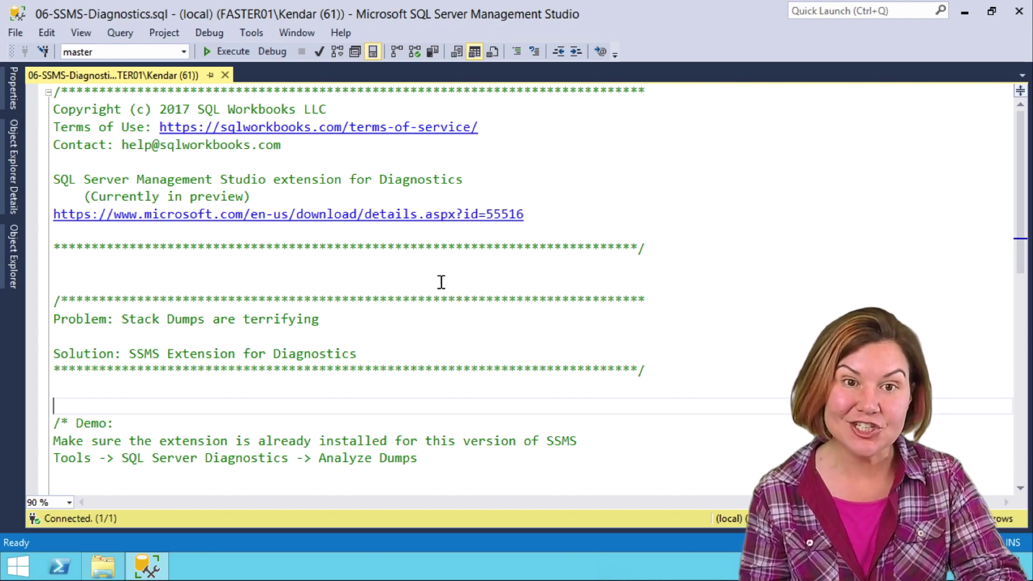
left_click_drag(474, 161, 474, 192)
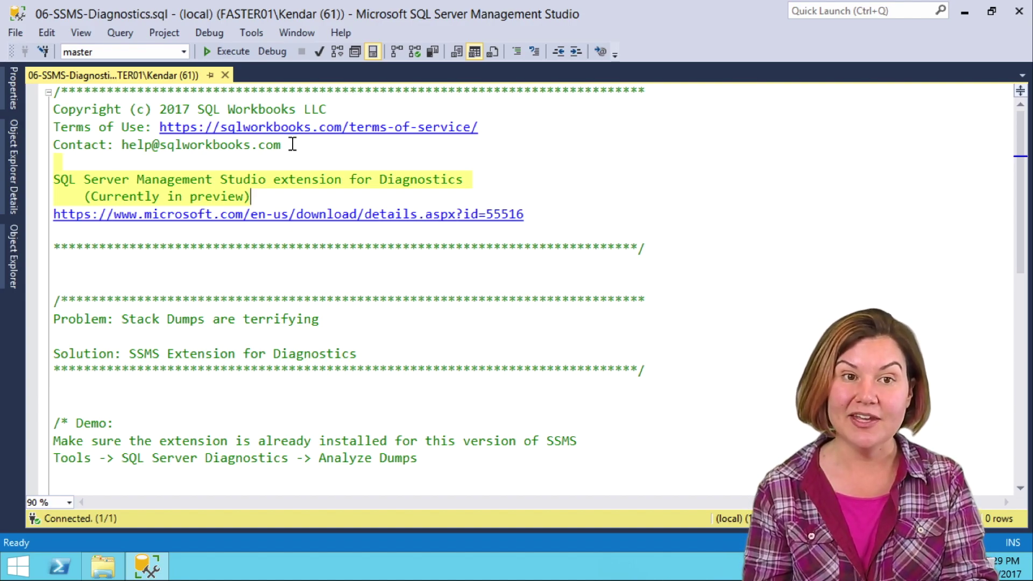
left_click(243, 27)
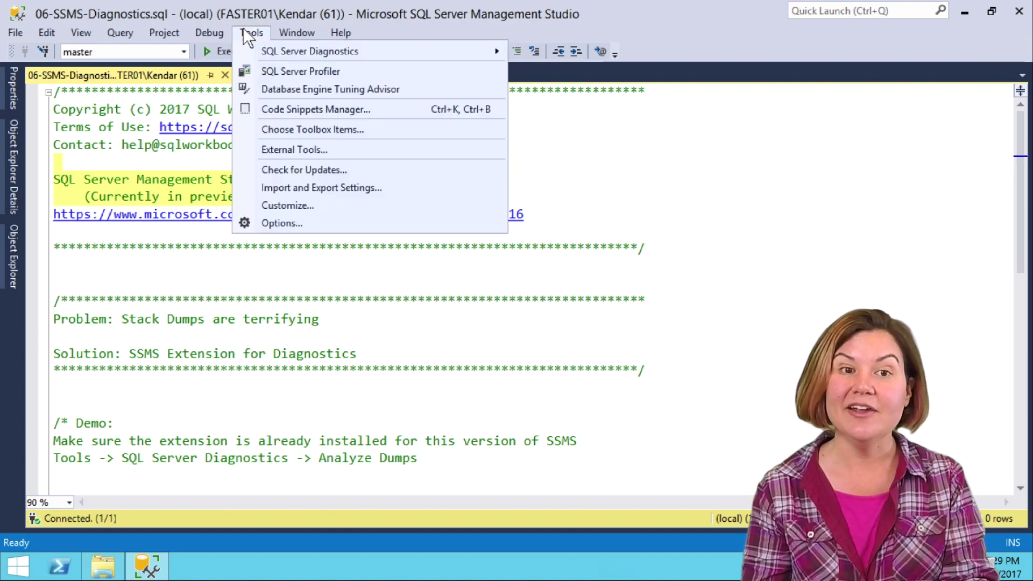
mouse_move(351, 45)
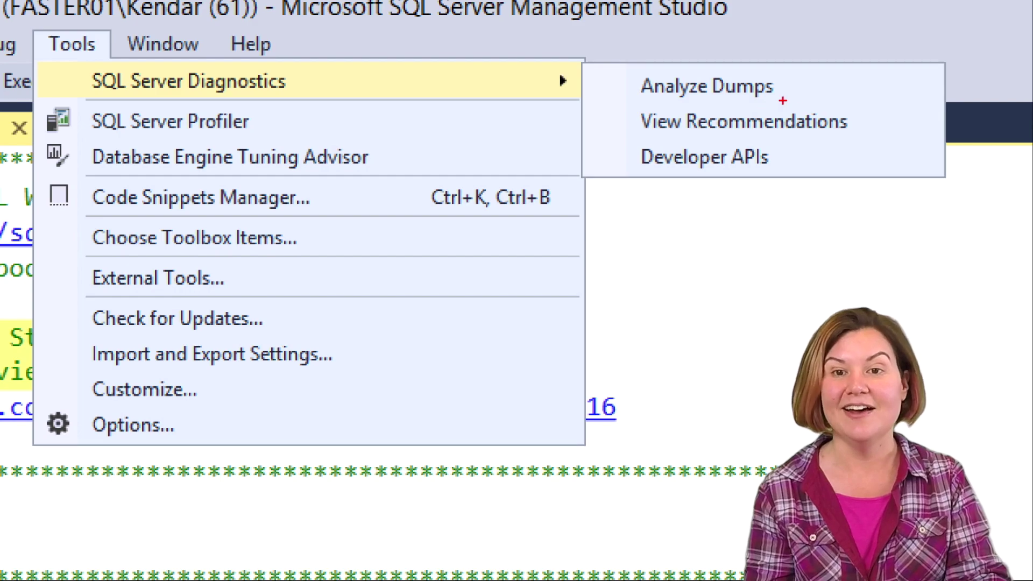
left_click_drag(788, 87, 864, 82)
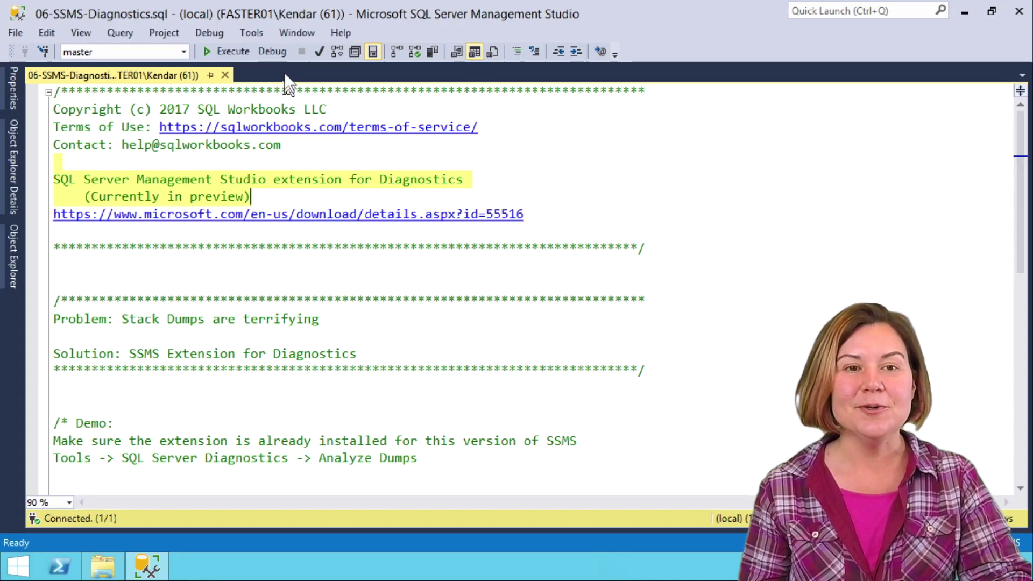
Step: Open the SQL Server Diagnostics Analyze Dumps page and view its upload history
left_click(250, 33)
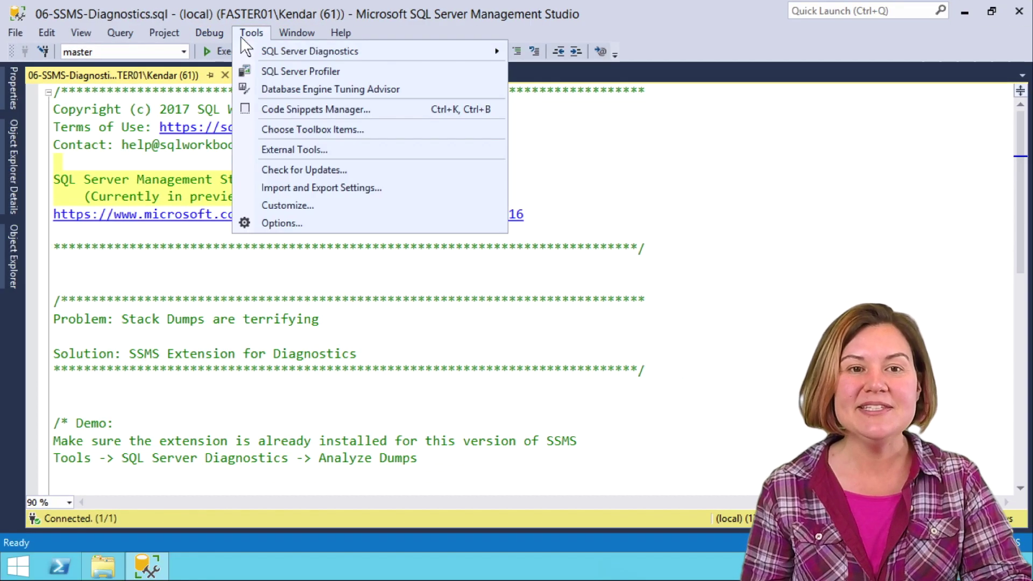
mouse_move(425, 51)
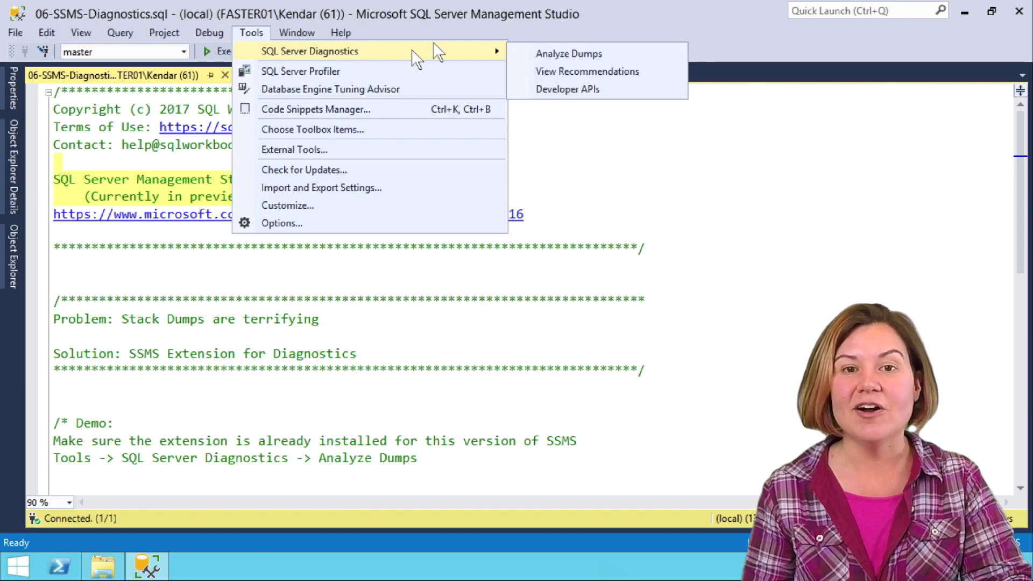
left_click(525, 55)
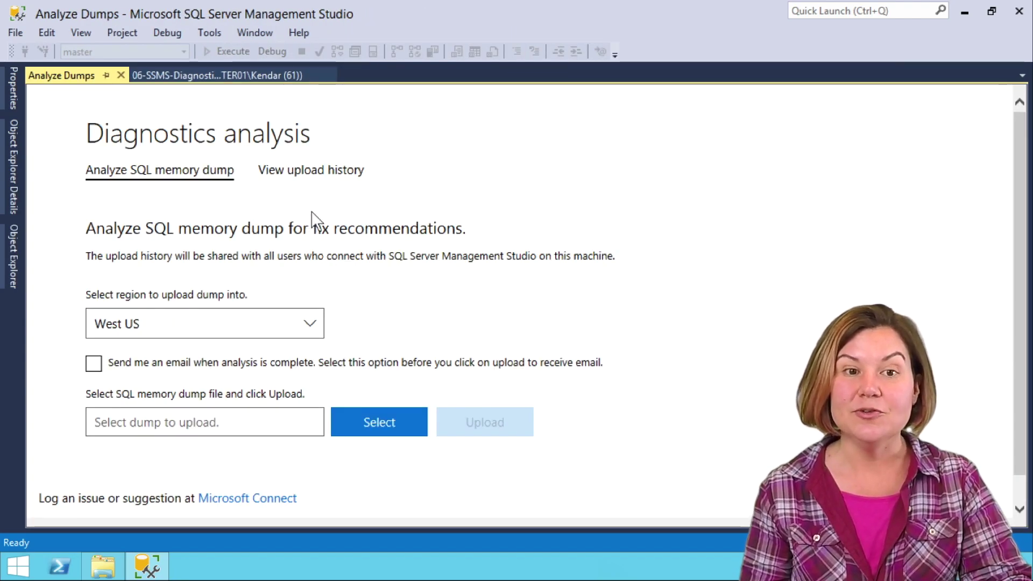
left_click(301, 180)
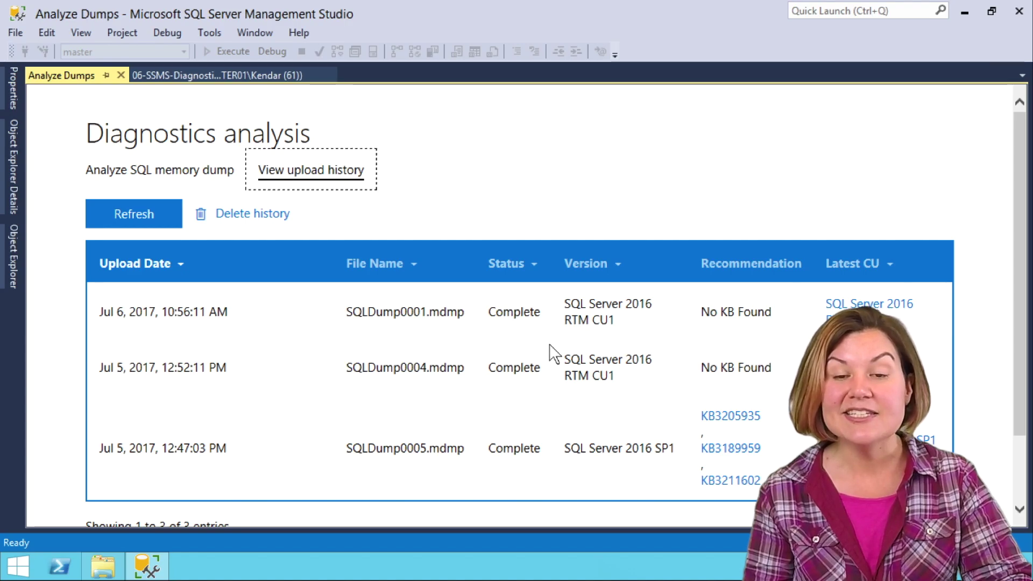
Step: Return to the SQL memory dump form, choose West US as the upload region and leave the email notification off
left_click(176, 186)
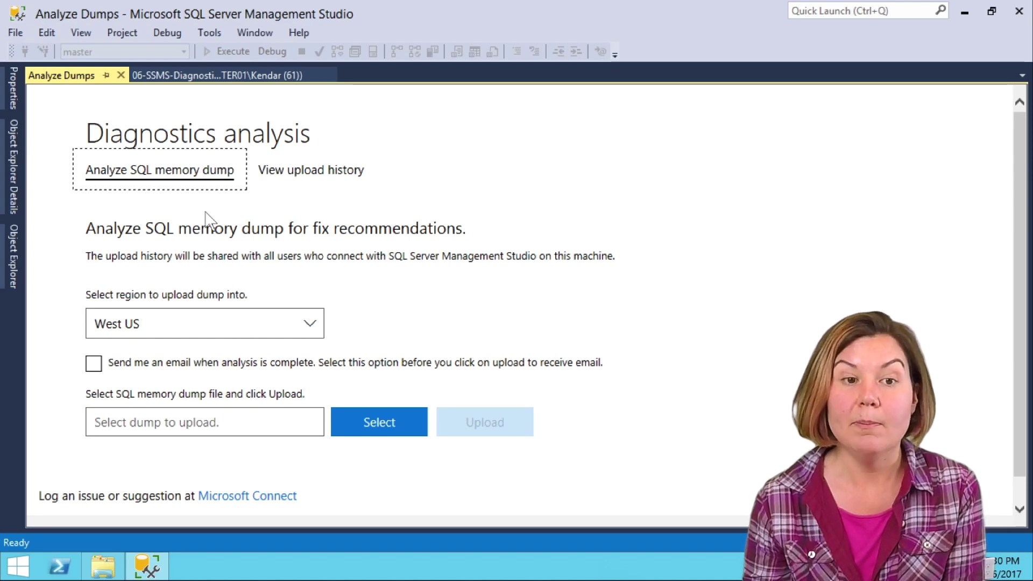
scroll(215, 249, "down", 1)
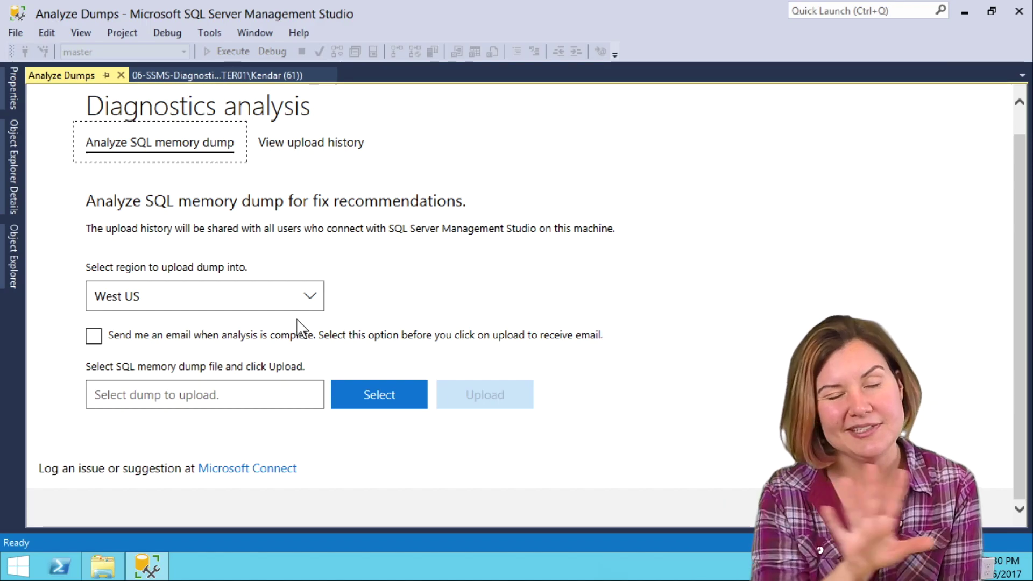
left_click(274, 301)
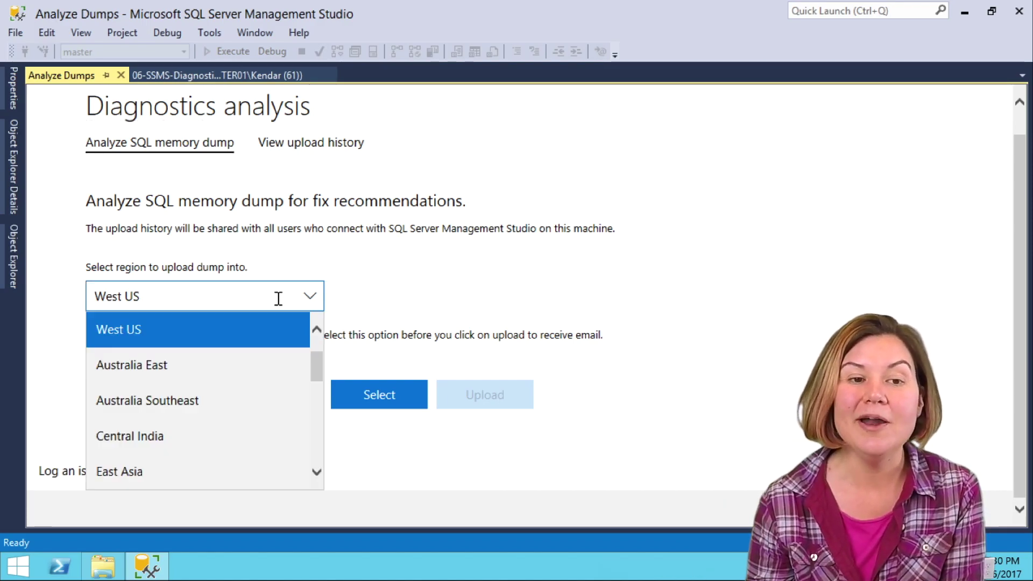
left_click(233, 346)
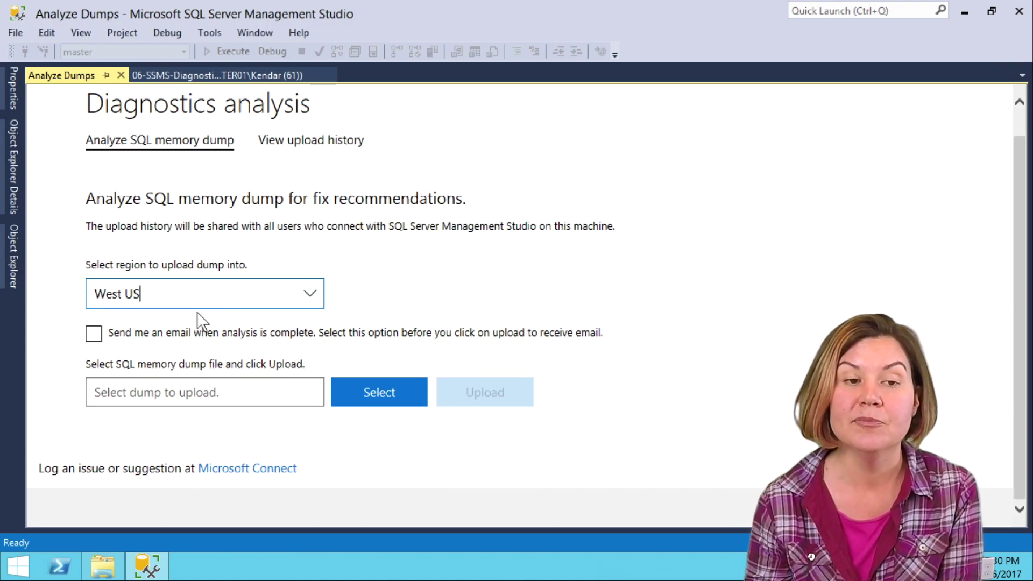
left_click(94, 339)
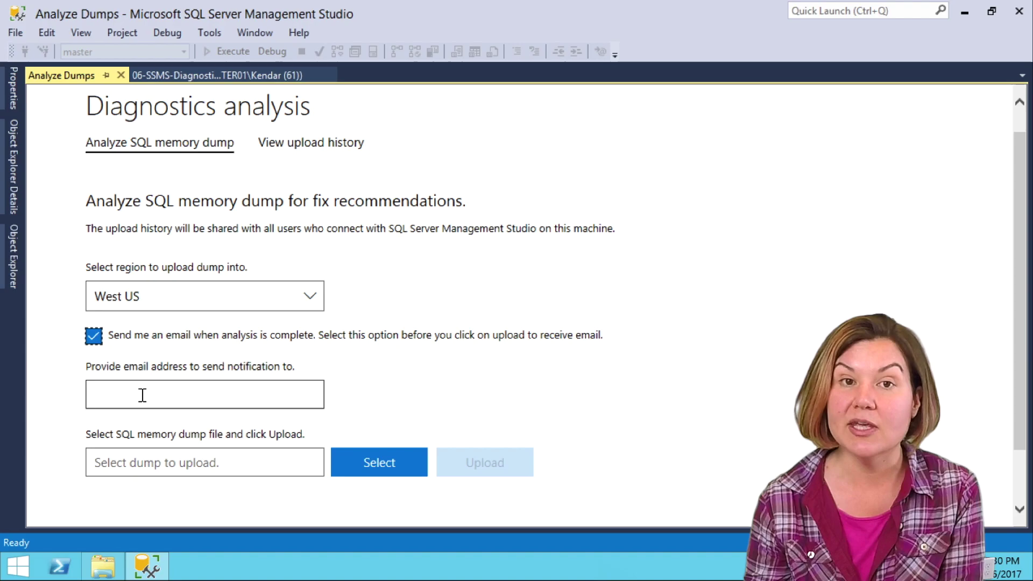
left_click(93, 339)
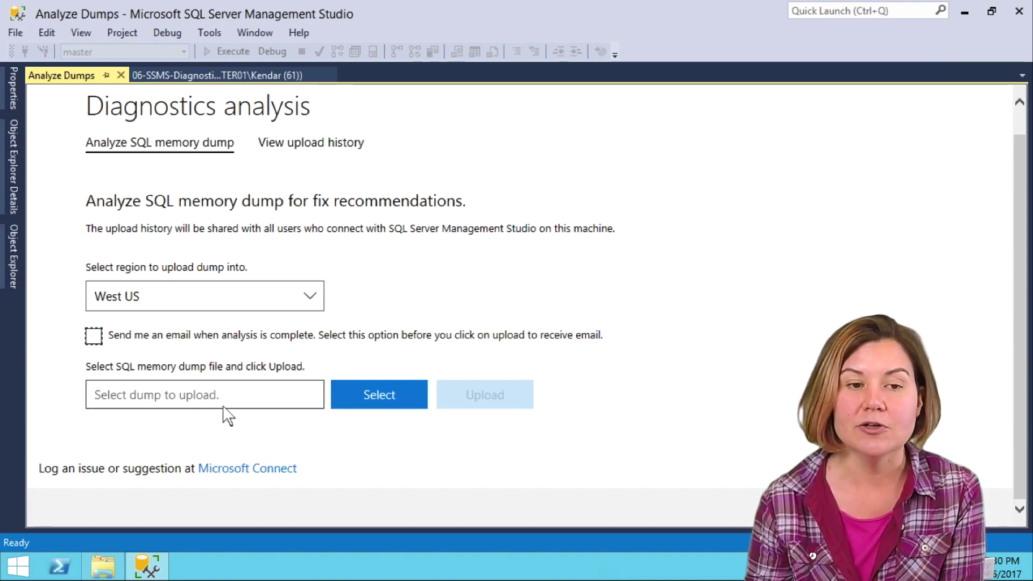
Step: Begin choosing a dump file, copy the Log folder's path from File Explorer and look over the SQLDump .mdmp files there
left_click(259, 398)
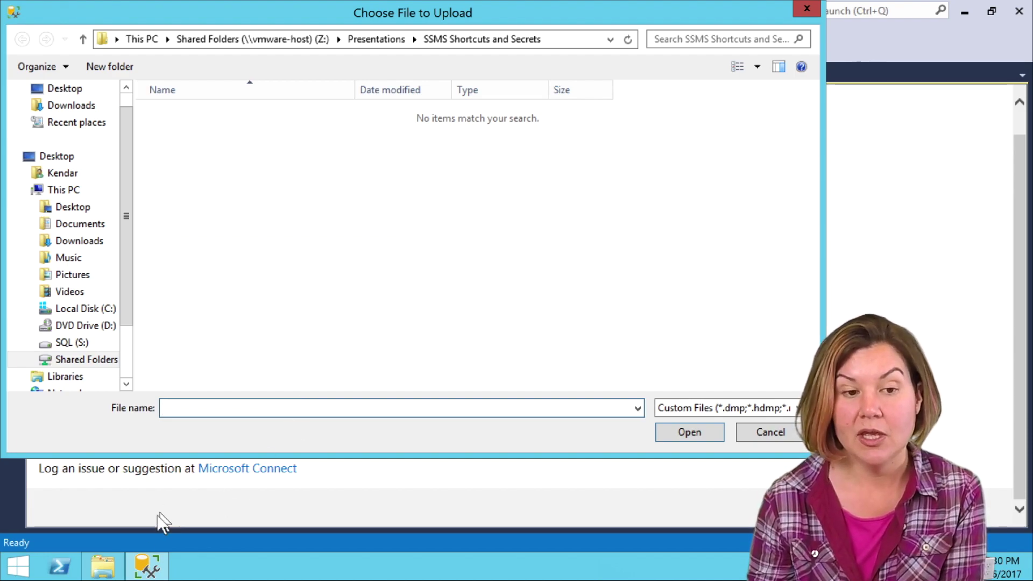
left_click(111, 572)
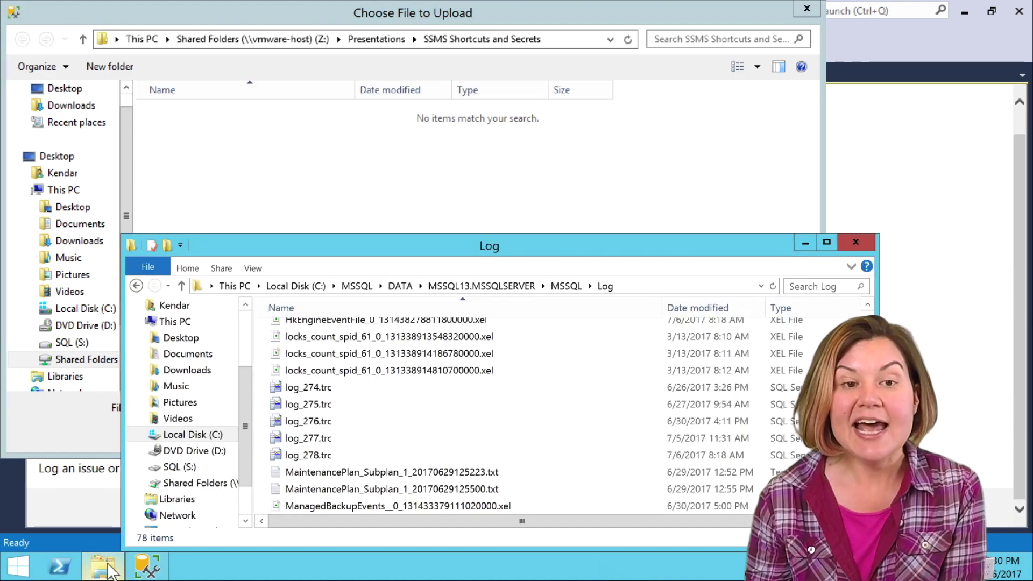
left_click(631, 285)
key("ctrl+c")
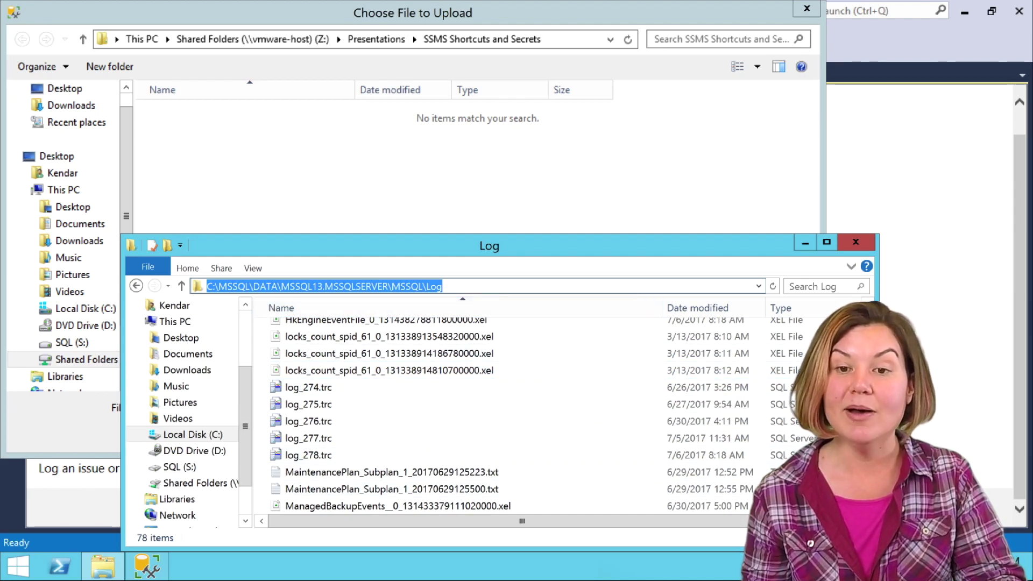
scroll(702, 400, "down", 1)
scroll(702, 398, "down", 10)
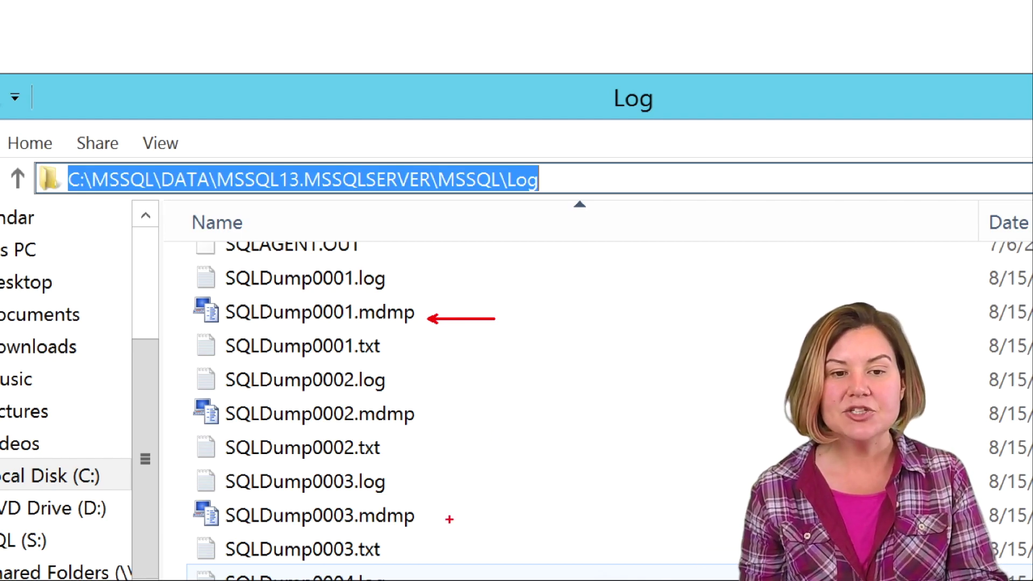
left_click_drag(426, 517, 479, 507)
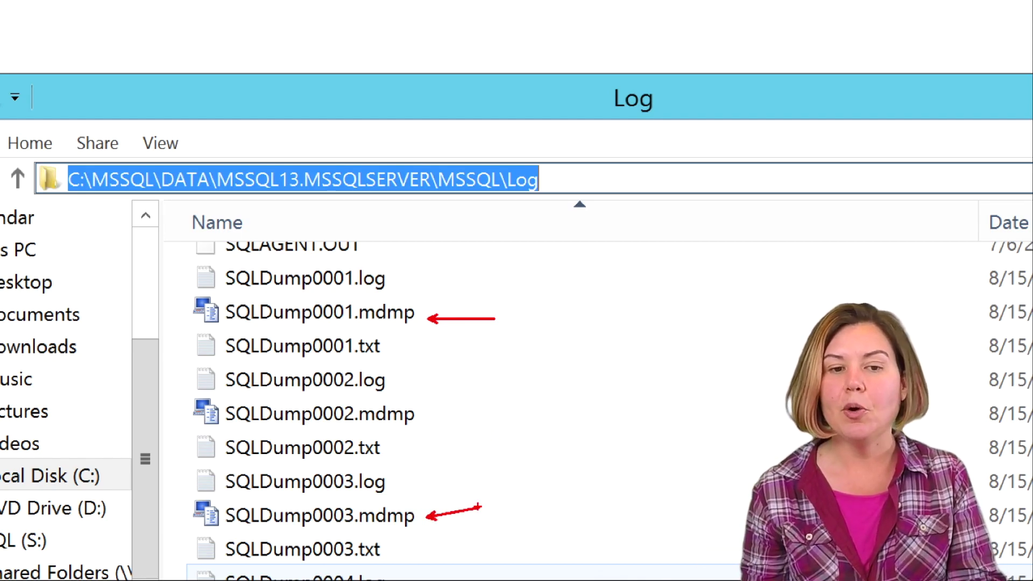
key("Escape")
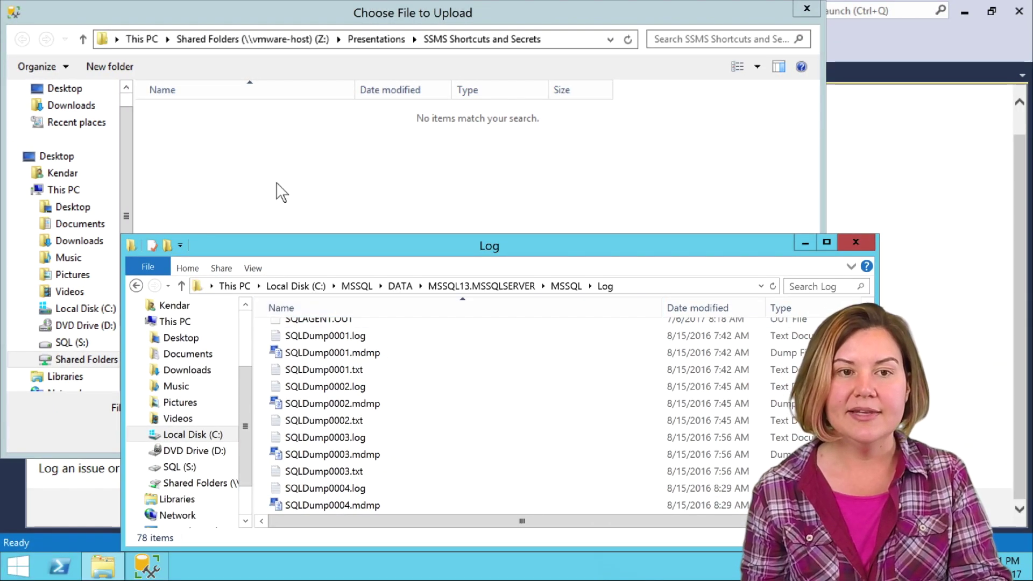
Step: Go to C:\MSSQL\DATA\MSSQL13.MSSQLSERVER\MSSQL\Log in the upload file chooser using the copied path
left_click(545, 39)
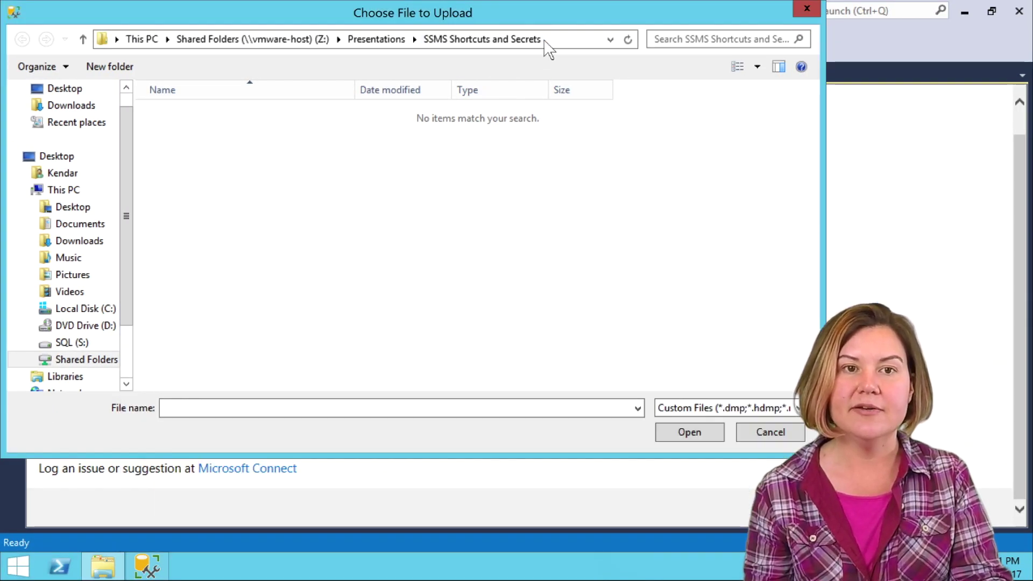
key("ctrl+v")
key("Return")
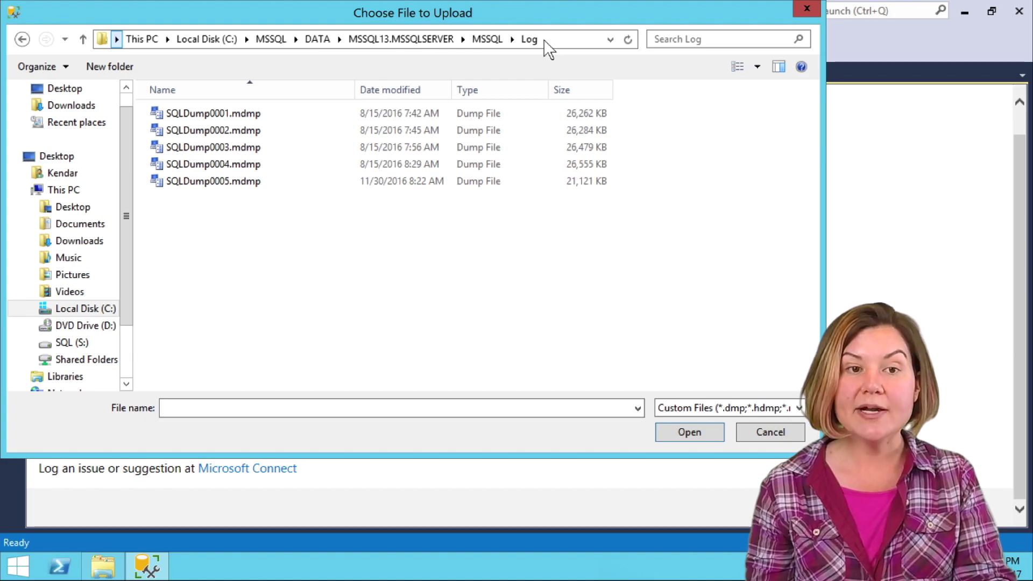
Step: Choose SQLDump0003.mdmp as the memory dump and upload it for analysis
left_click(243, 147)
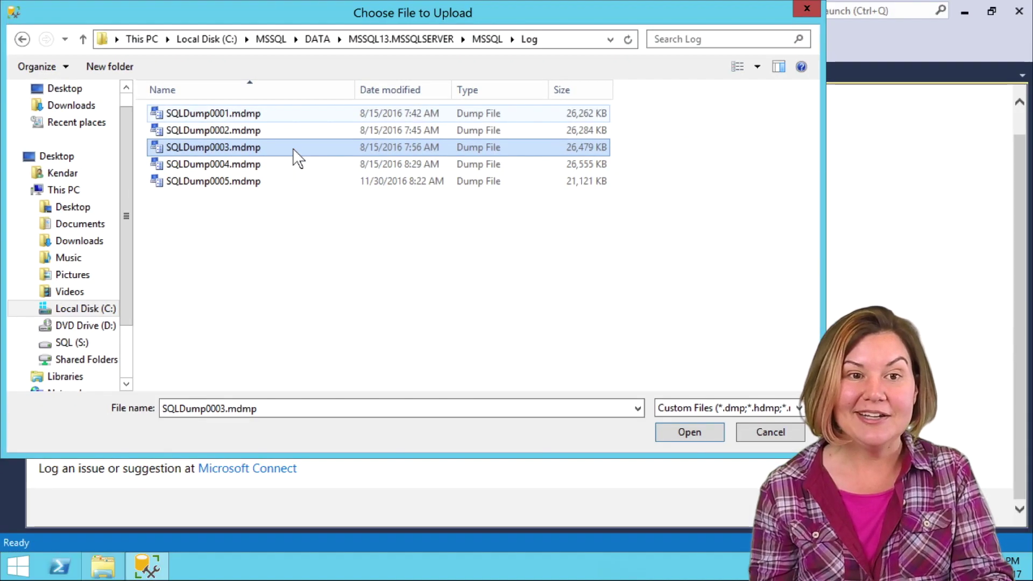
left_click(256, 146)
left_click(697, 430)
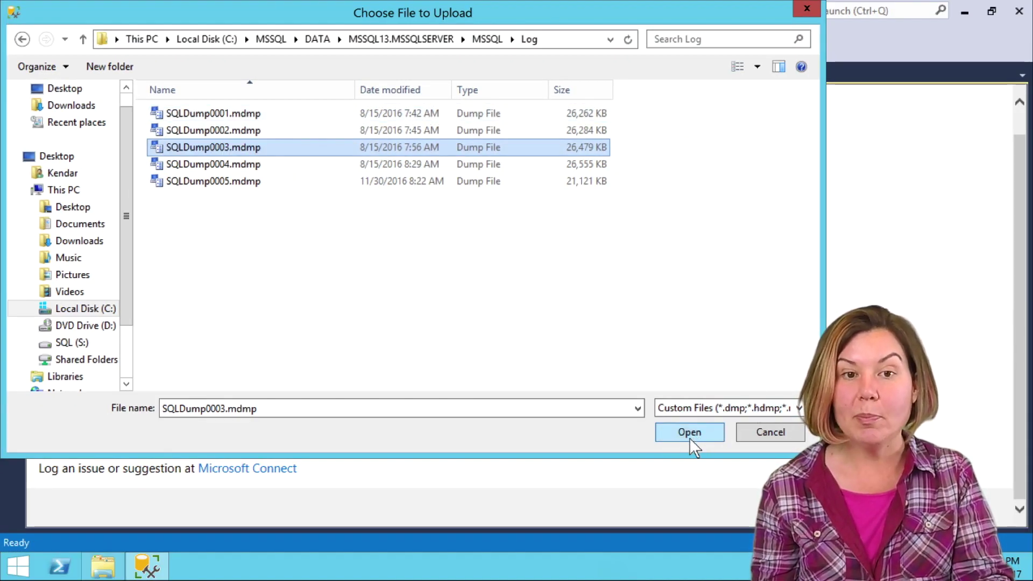
left_click(687, 430)
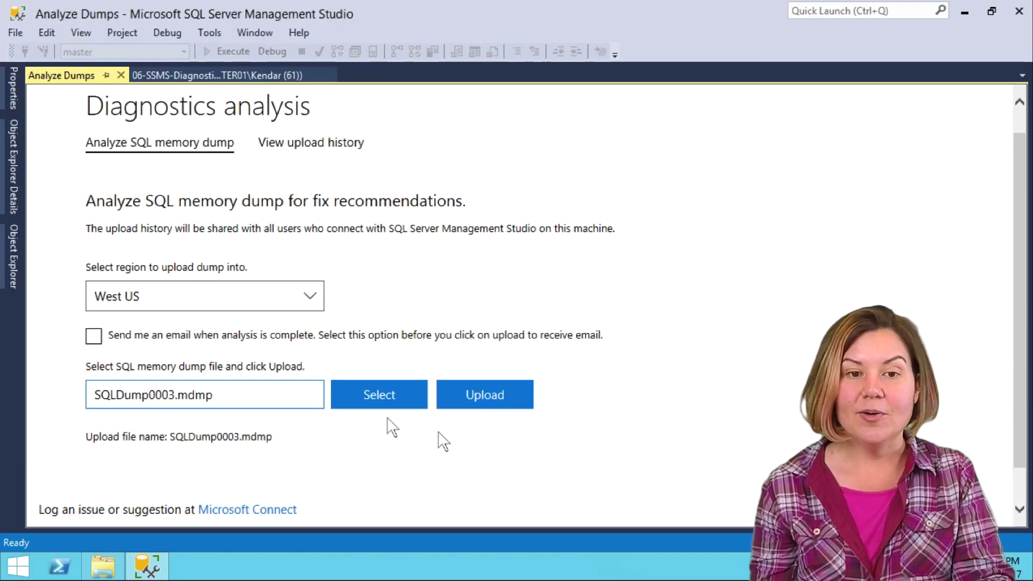
left_click(494, 406)
scroll(503, 456, "down", 3)
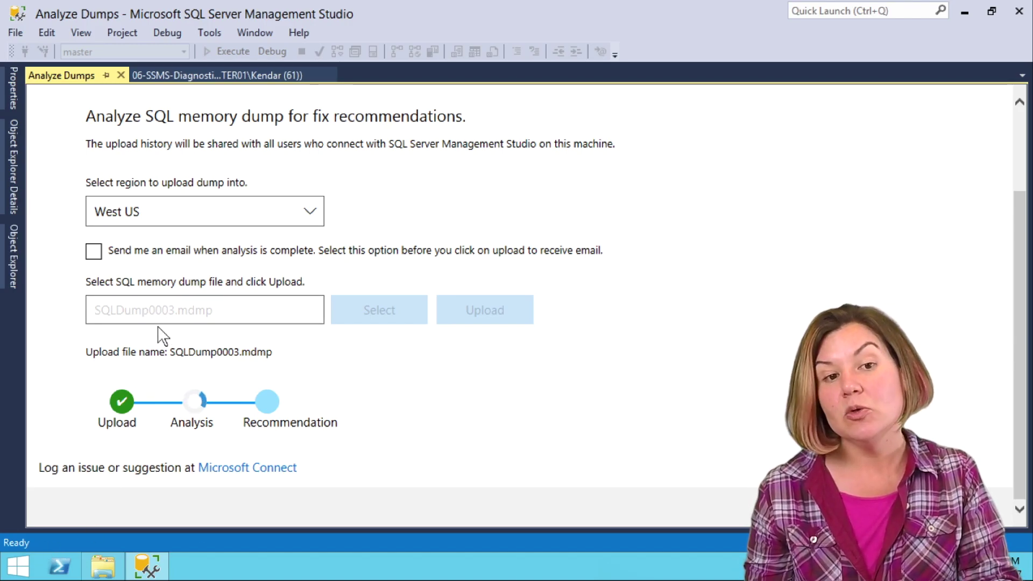
Step: Switch to File Explorer, open SQLDump0003.txt from the Log folder in Notepad and maximize its window
left_click(106, 563)
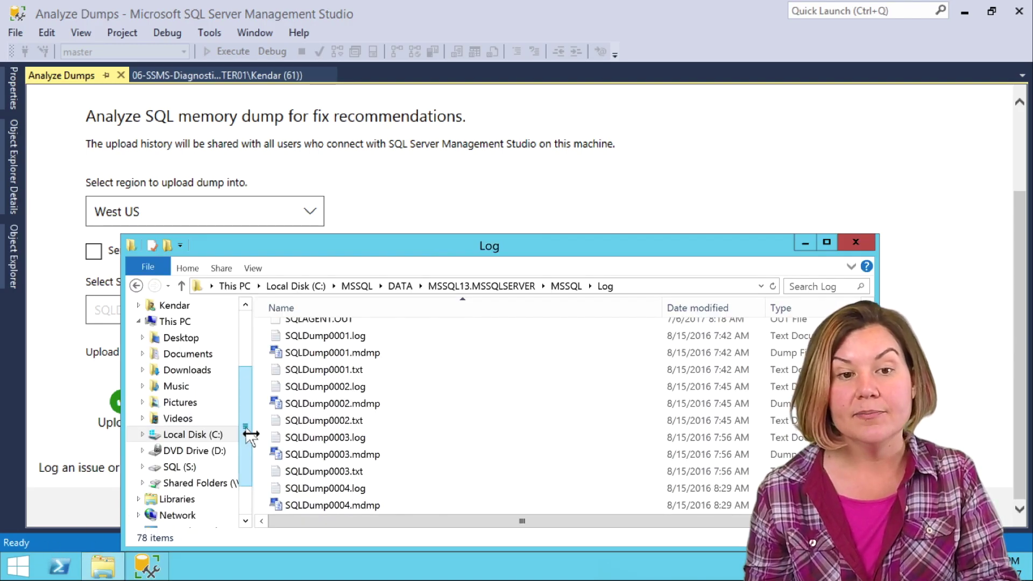
left_click(360, 440)
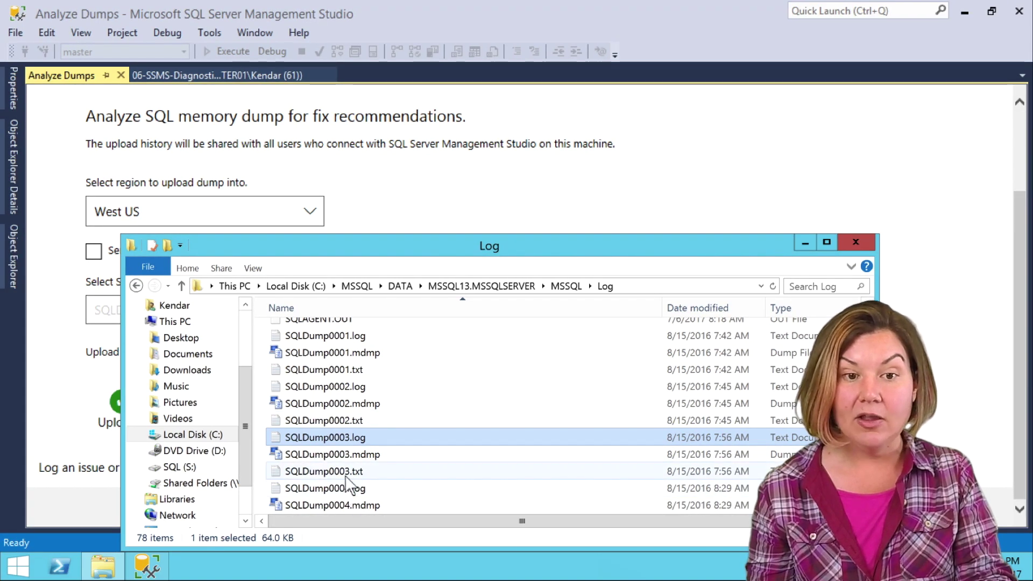
double_click(344, 475)
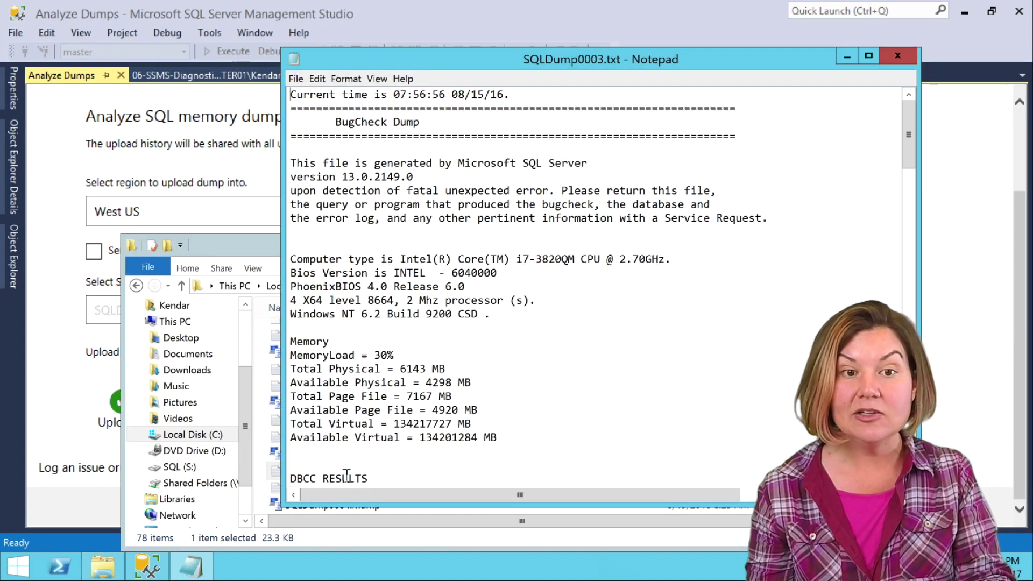
double_click(404, 65)
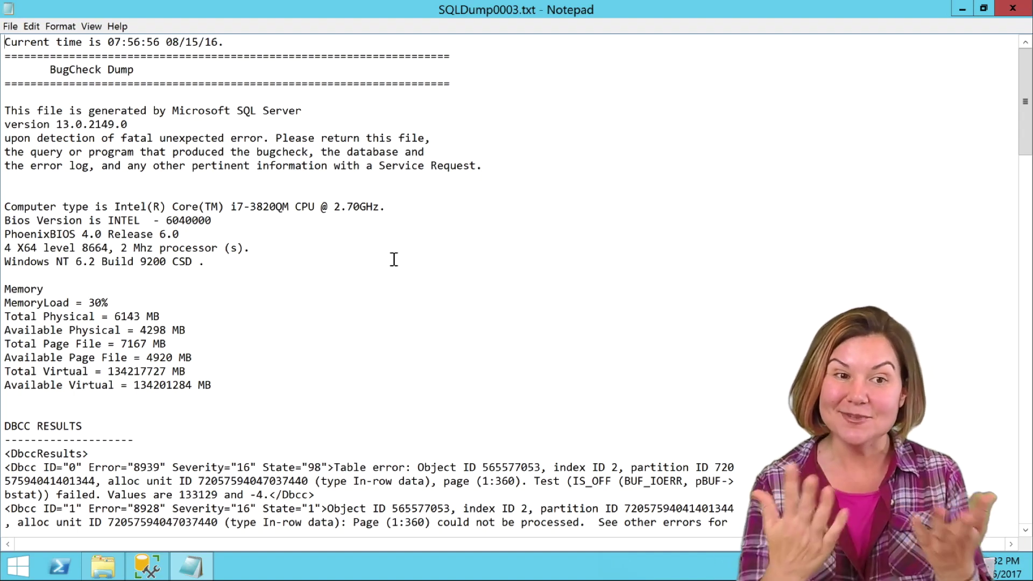
Step: Examine the DBCC RESULTS section and the beginning of the stack dump in SQLDump0003.txt
scroll(394, 260, "down", 2)
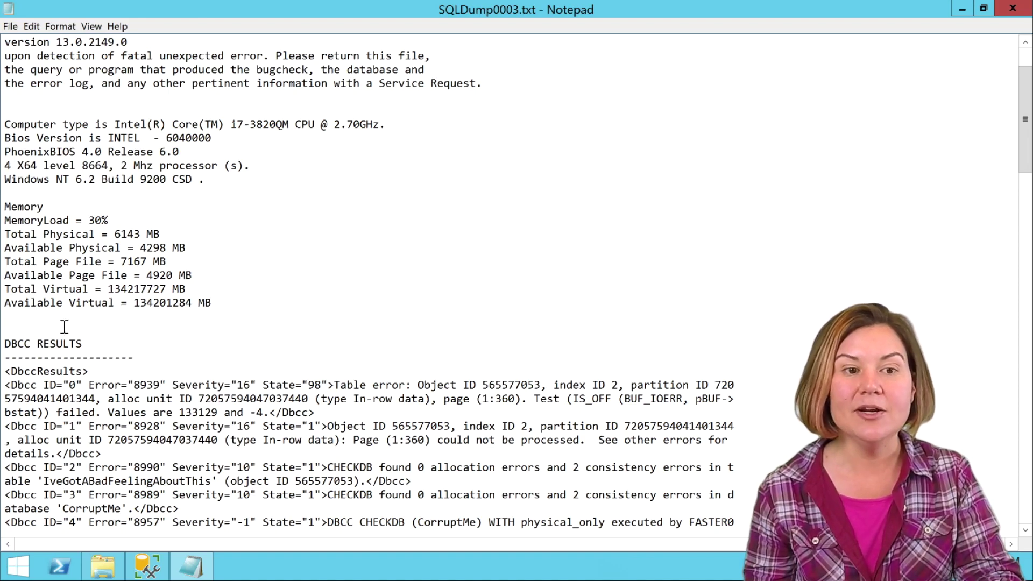
left_click_drag(71, 335, 137, 385)
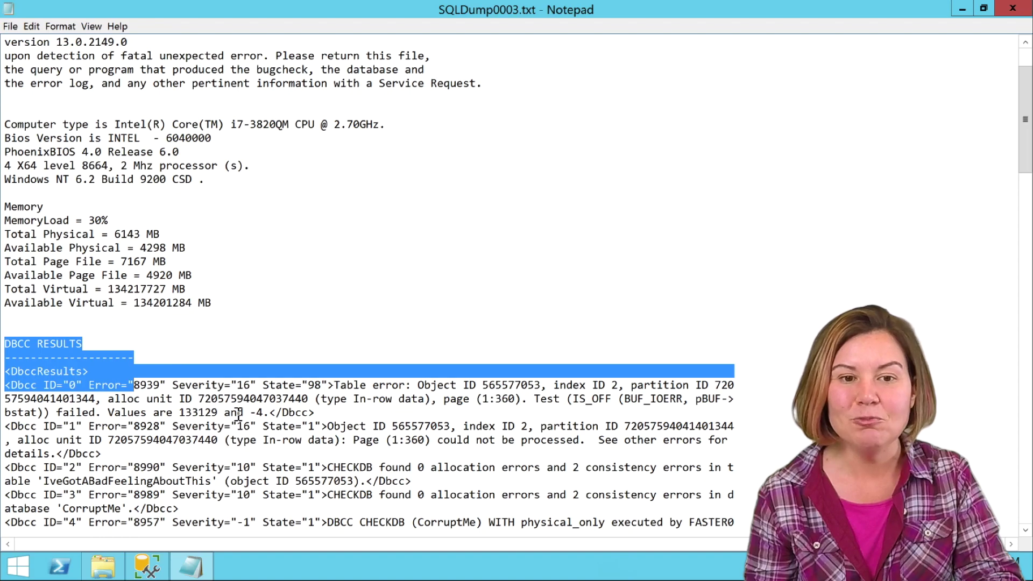
left_click_drag(238, 412, 247, 484)
scroll(249, 485, "down", 2)
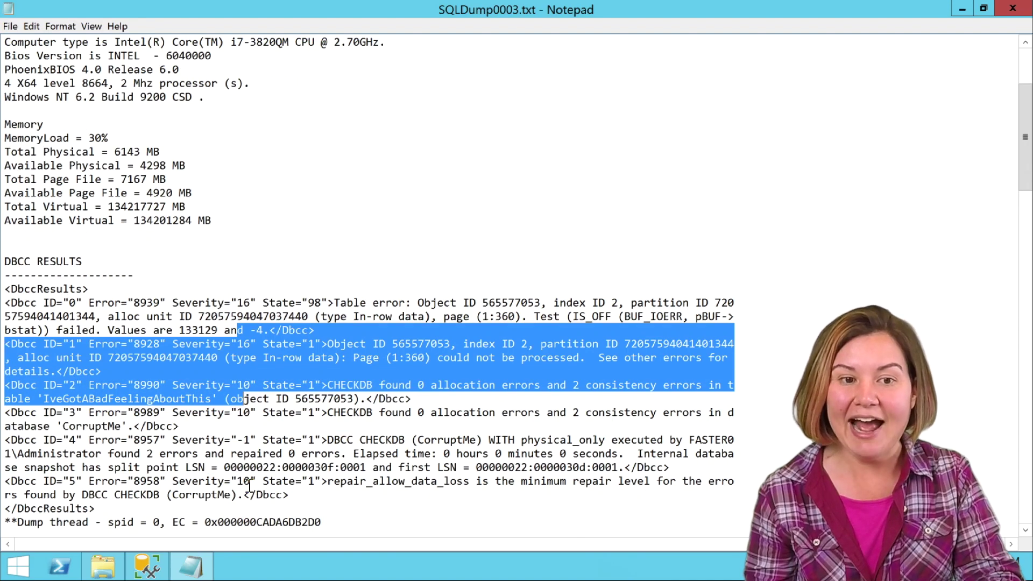
left_click_drag(328, 442, 488, 442)
scroll(491, 484, "down", 3)
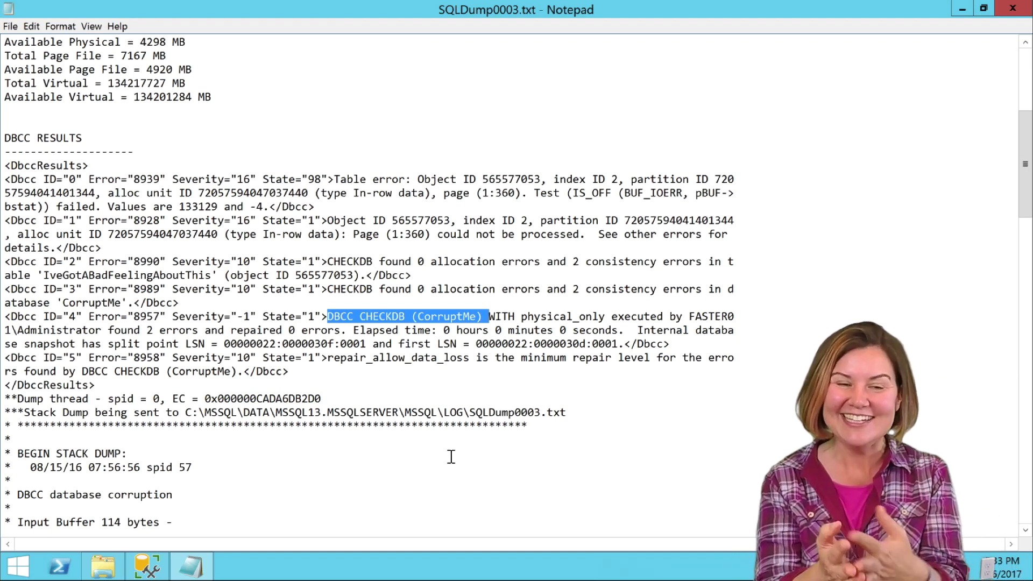
scroll(451, 457, "down", 3)
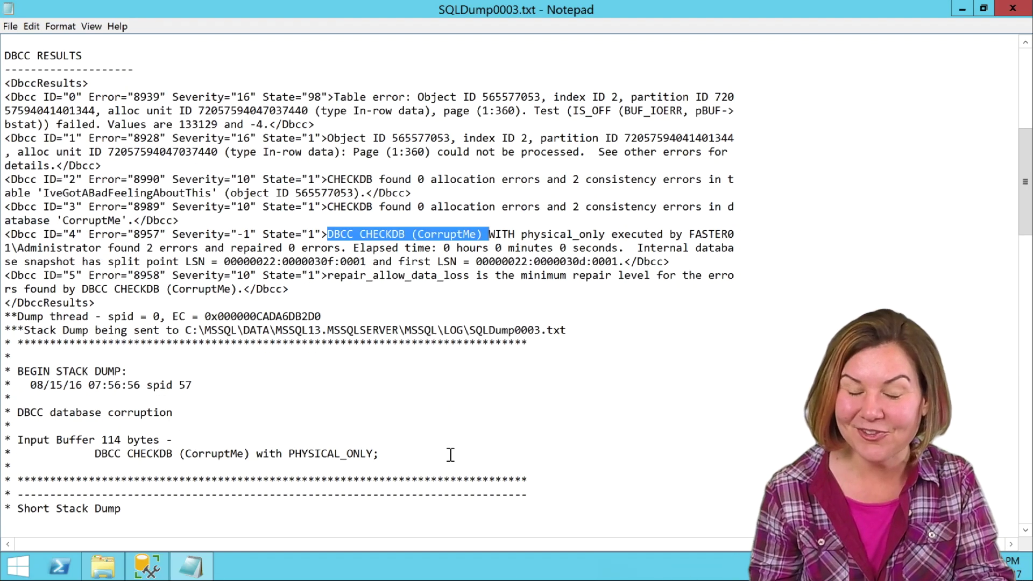
Step: Examine the BEGIN STACK DUMP block in SQLDump0003.txt and close the text file
left_click_drag(94, 314, 179, 379)
scroll(256, 488, "down", 1)
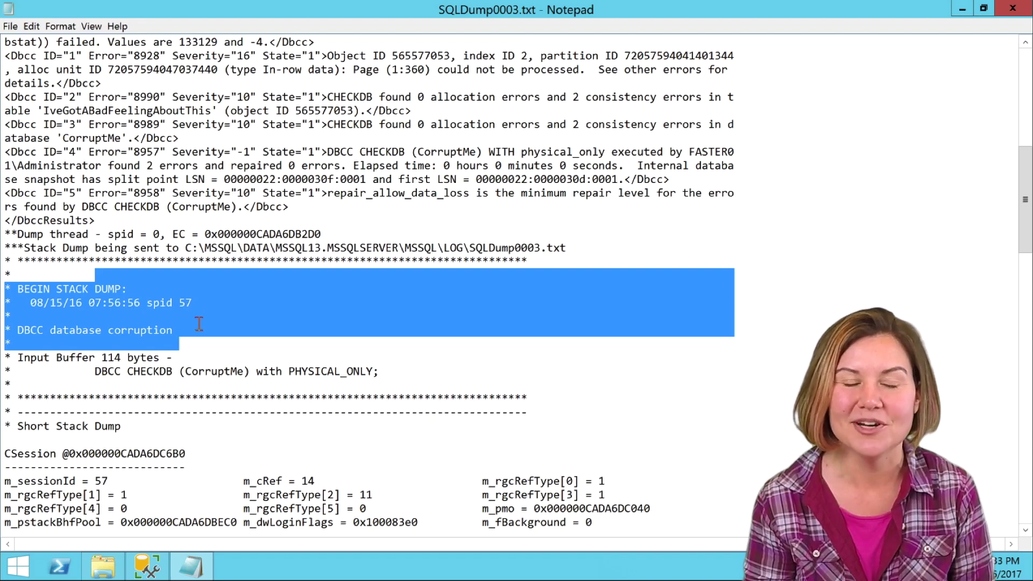
left_click(1001, 11)
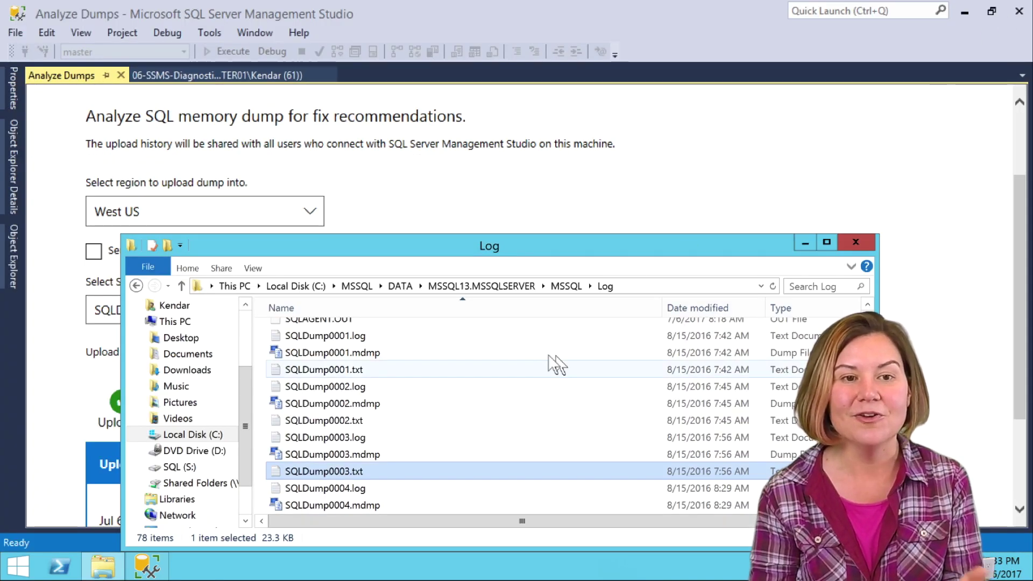
Step: Switch back to the Analyze Dumps page in SSMS and review the analysis result for SQLDump0003.mdmp
left_click(412, 185)
key("alt+Down")
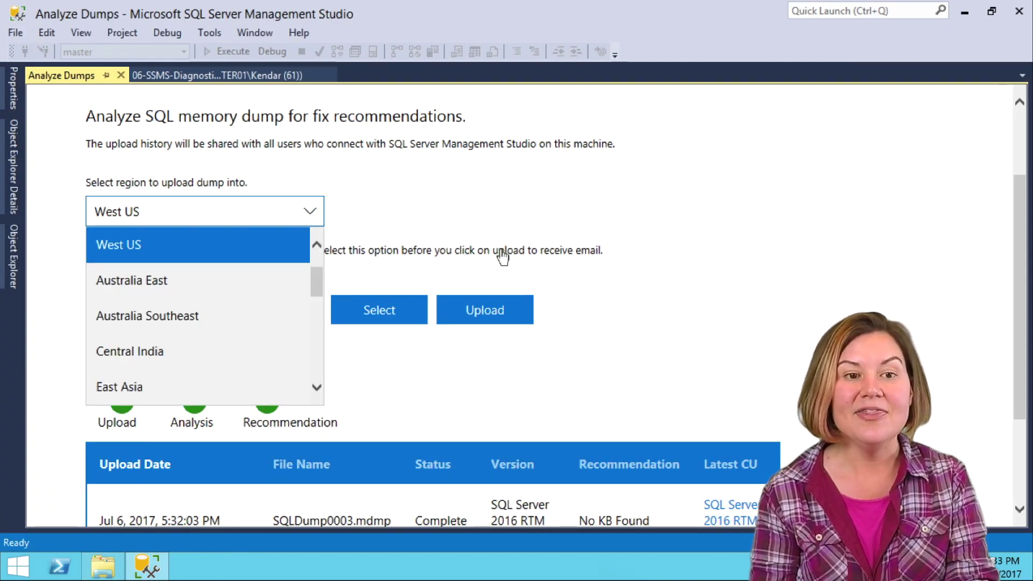
key("Escape")
scroll(549, 221, "down", 3)
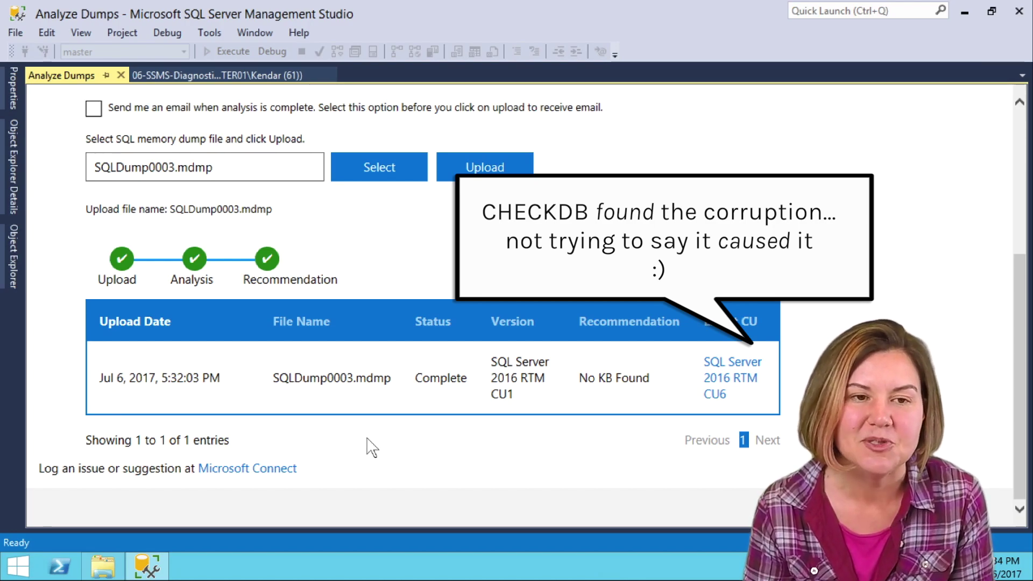
scroll(366, 438, "up", 3)
scroll(363, 437, "up", 3)
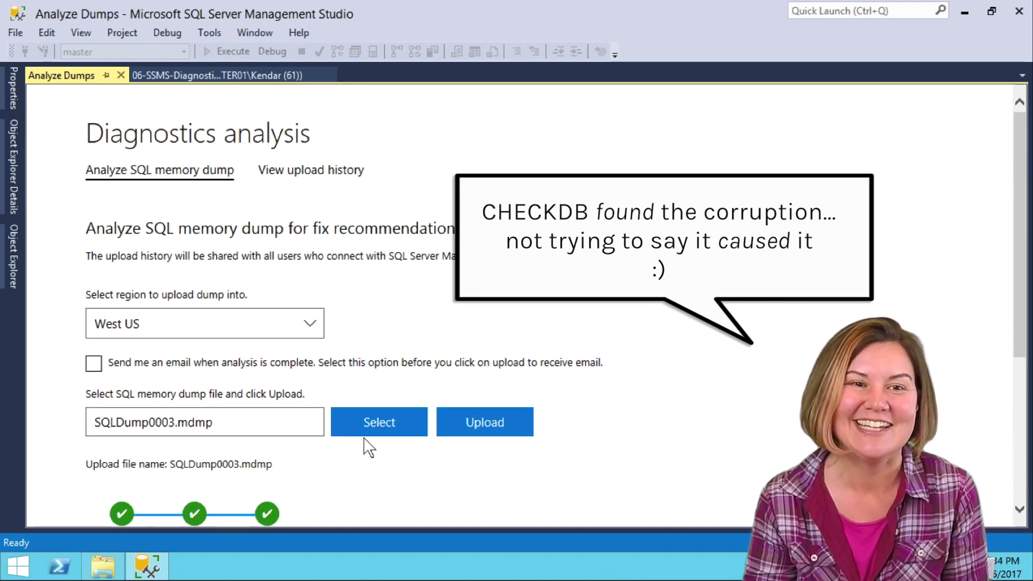
Step: Show the upload history and examine the KB recommendations listed for SQLDump0005.mdmp
left_click(324, 178)
scroll(483, 374, "down", 3)
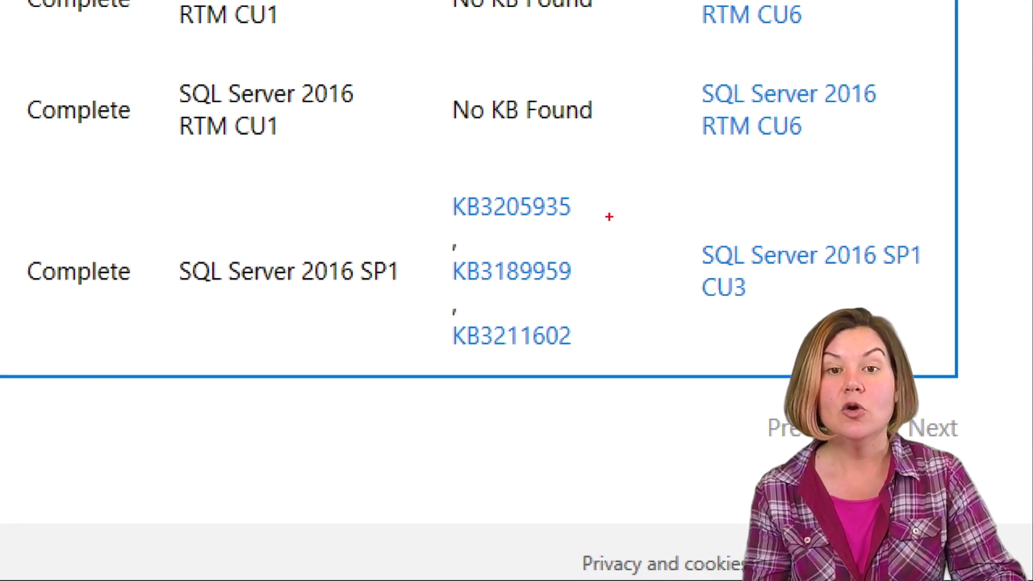
left_click_drag(588, 208, 702, 207)
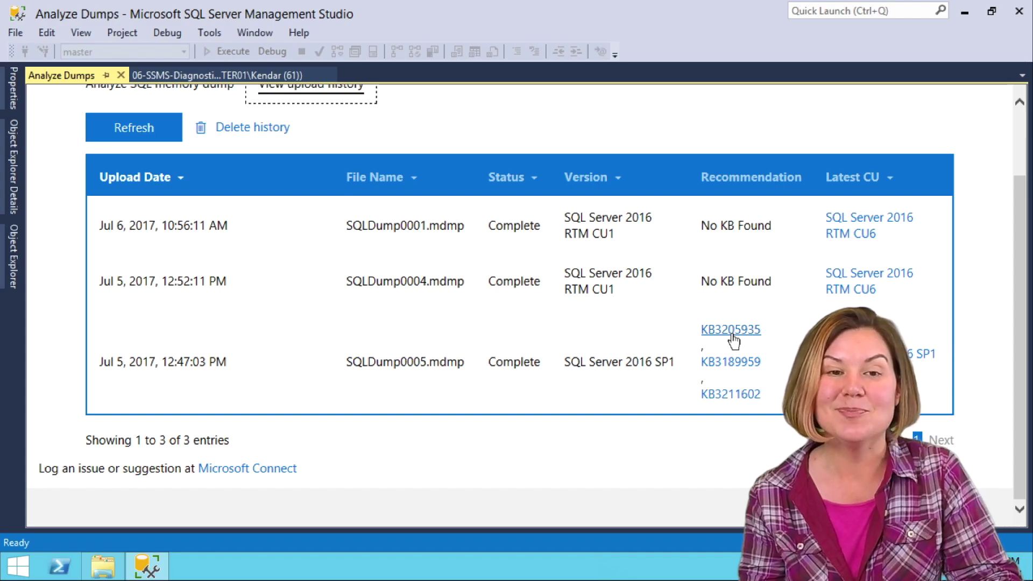
Step: Read the title of the recommended KB3205935 article for SQLDump0005.mdmp and close the article
left_click(703, 329)
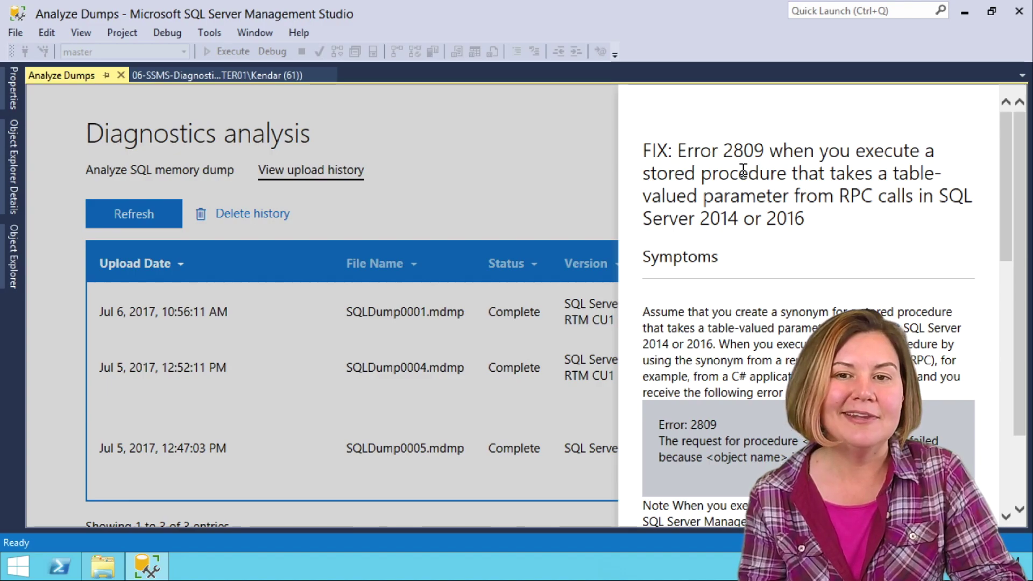
left_click_drag(638, 180, 918, 198)
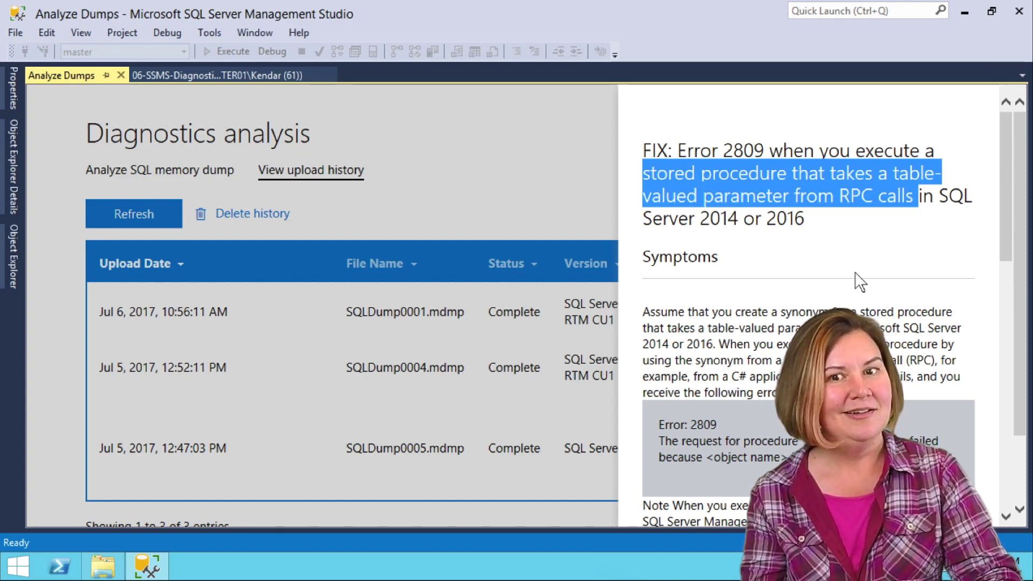
left_click(583, 438)
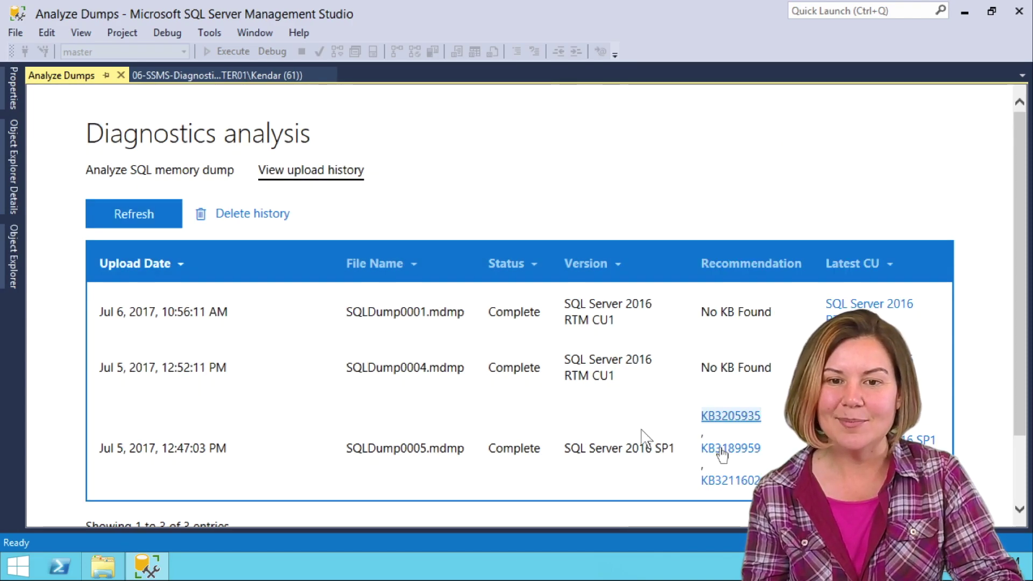
Step: Read the recommended KB3189959 article for SQLDump0005.mdmp, close it and open KB3211602
left_click(729, 450)
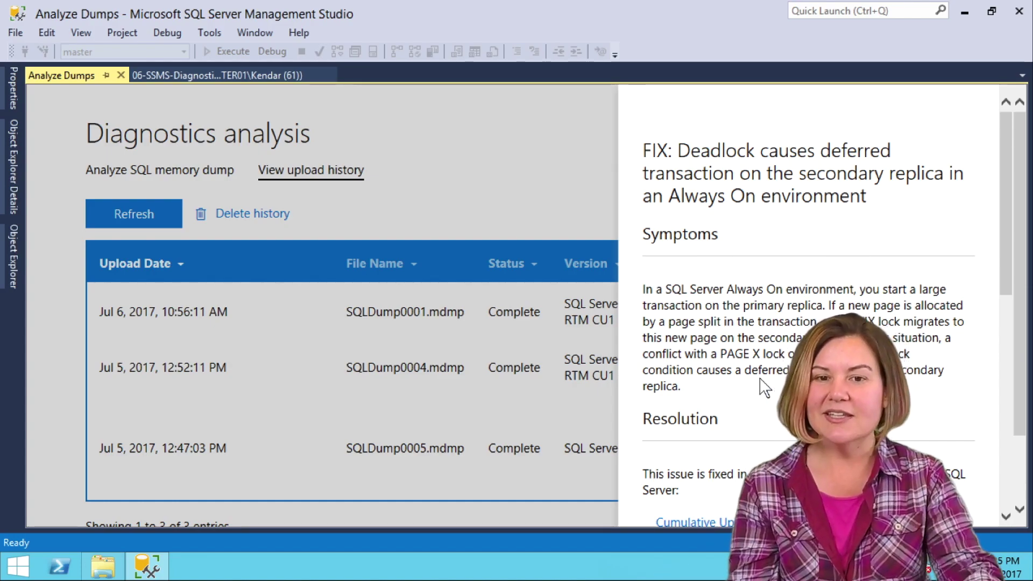
left_click(592, 445)
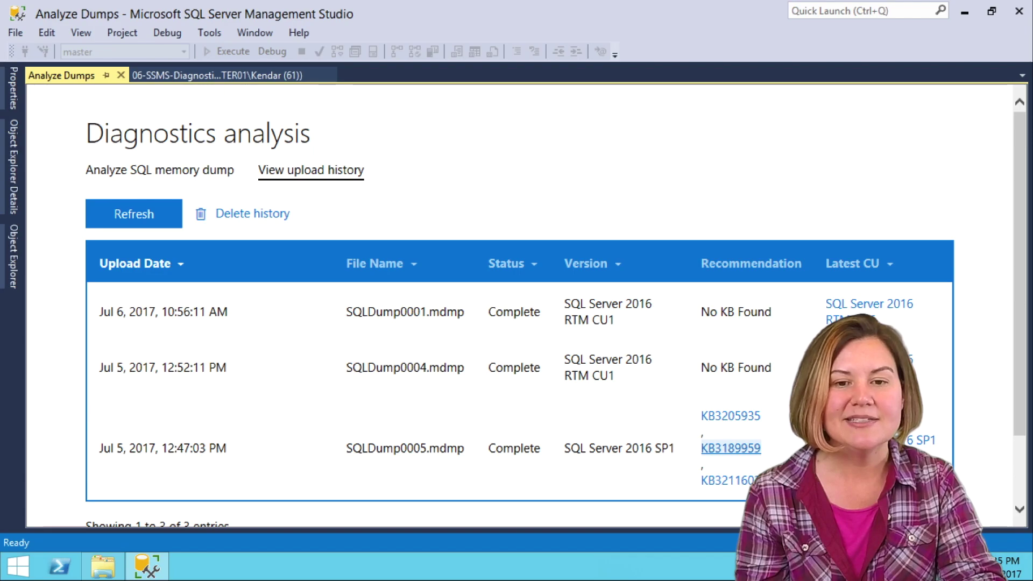
scroll(748, 485, "down", 2)
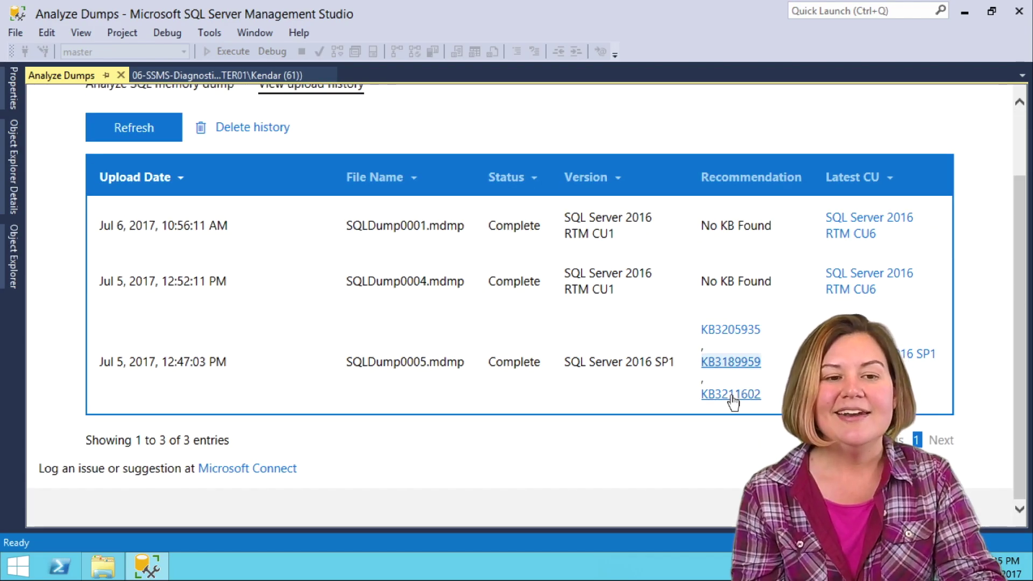
left_click(729, 393)
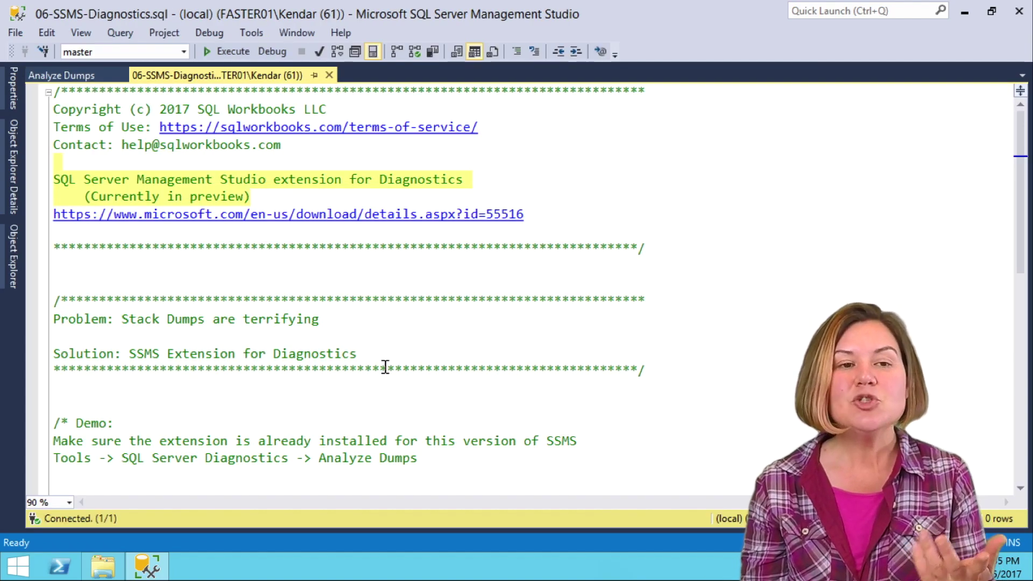
Step: Open a new Analyze Dumps page from SQL Server Diagnostics and review its upload history
mouse_move(368, 50)
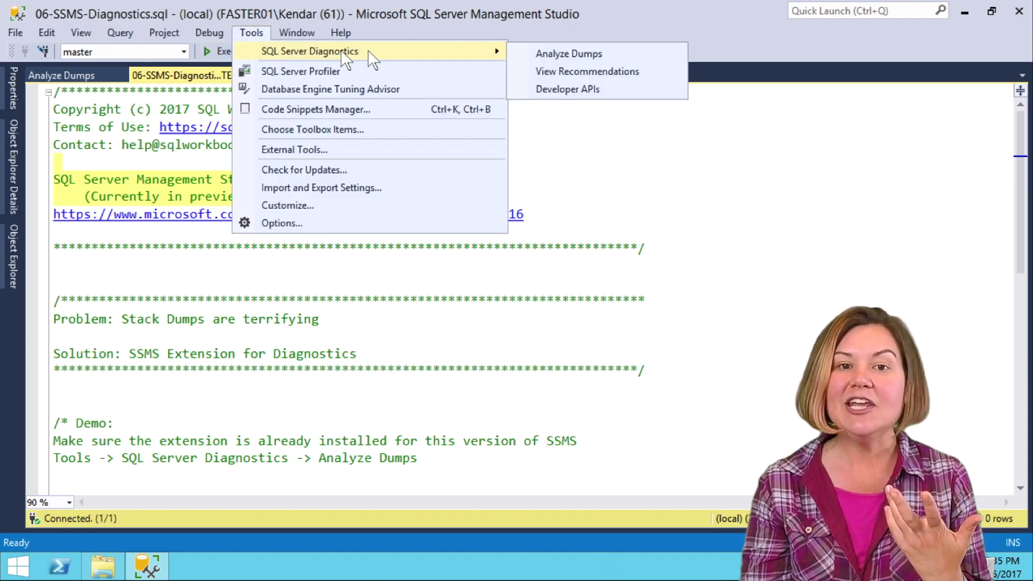
left_click(529, 57)
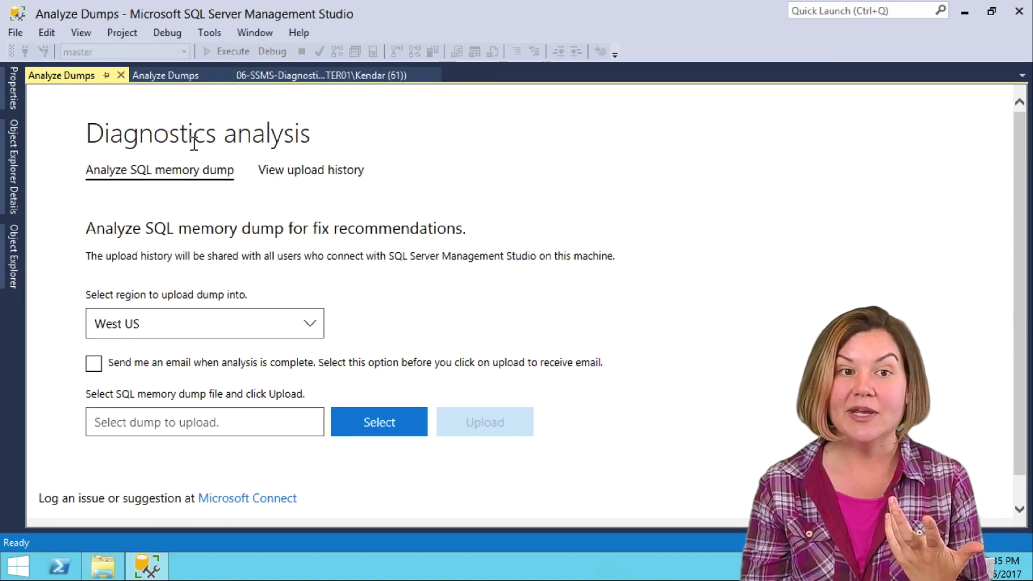
left_click(280, 169)
scroll(302, 250, "down", 3)
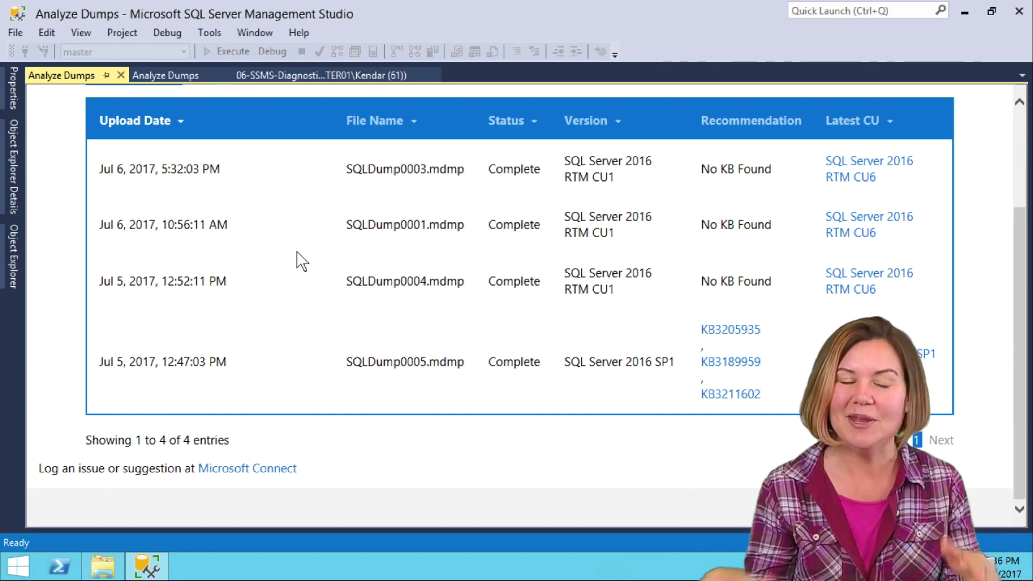
scroll(163, 204, "up", 3)
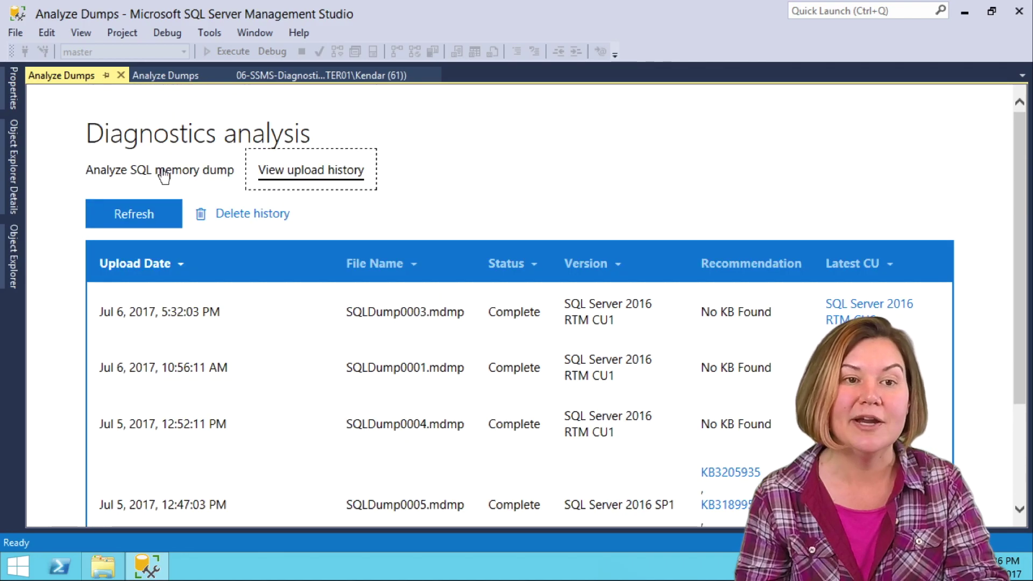
Step: Open View Recommendations from SQL Server Diagnostics and look over the latest cumulative updates
left_click(212, 34)
mouse_move(232, 51)
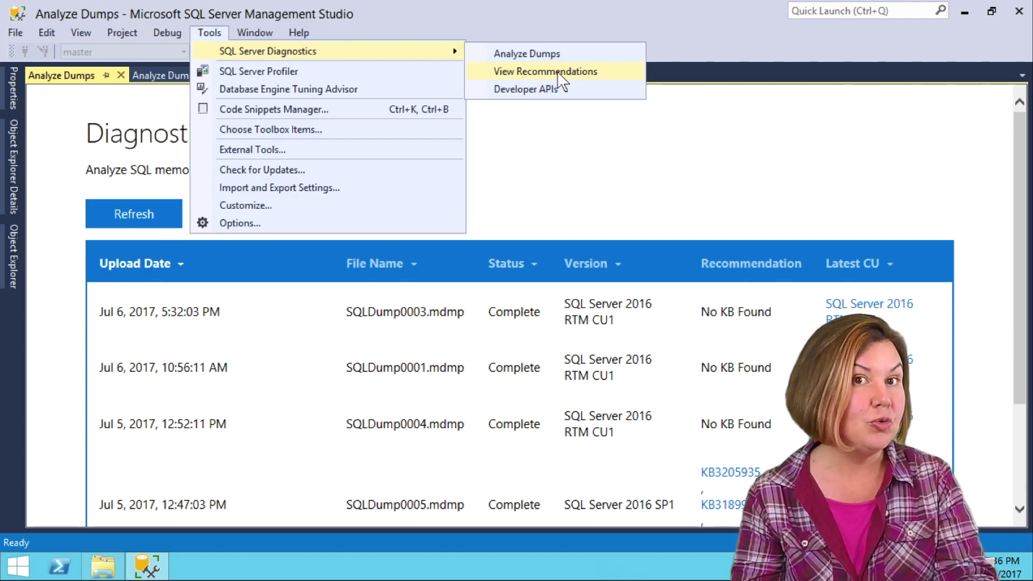
left_click(557, 71)
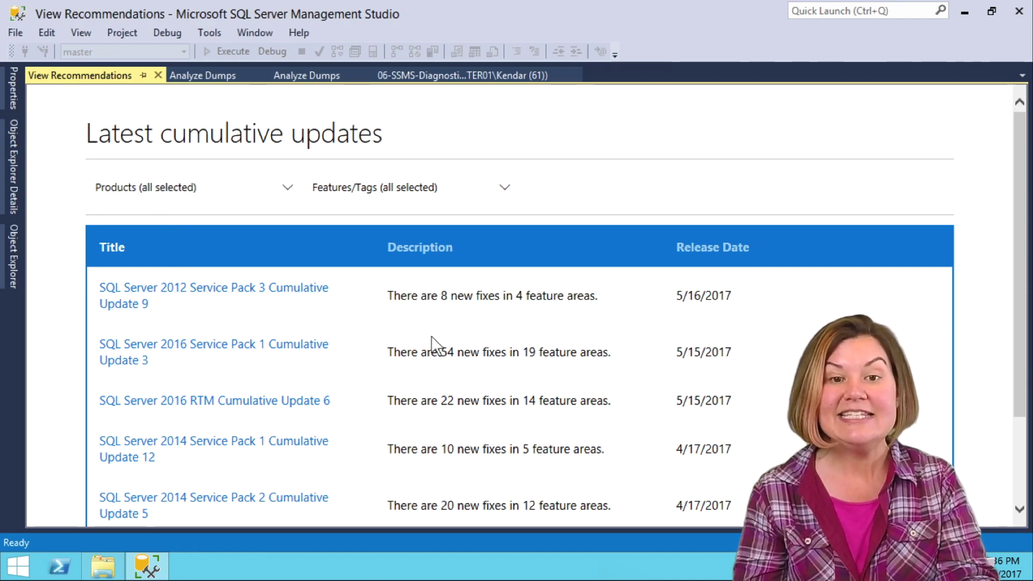
scroll(254, 318, "down", 1)
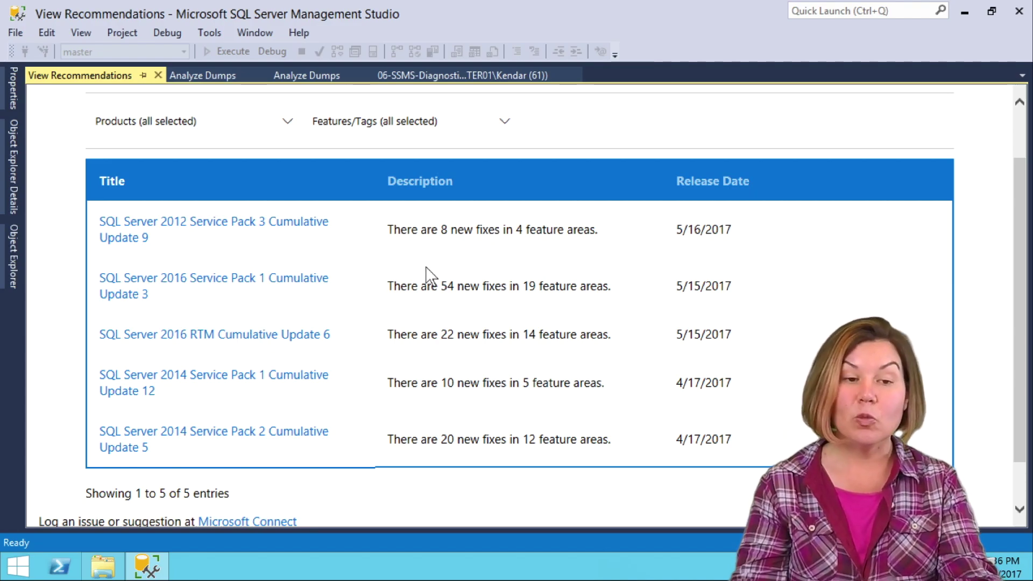
Step: View the details of SQL Server 2012 Service Pack 3 Cumulative Update 9 and close them
left_click(304, 232)
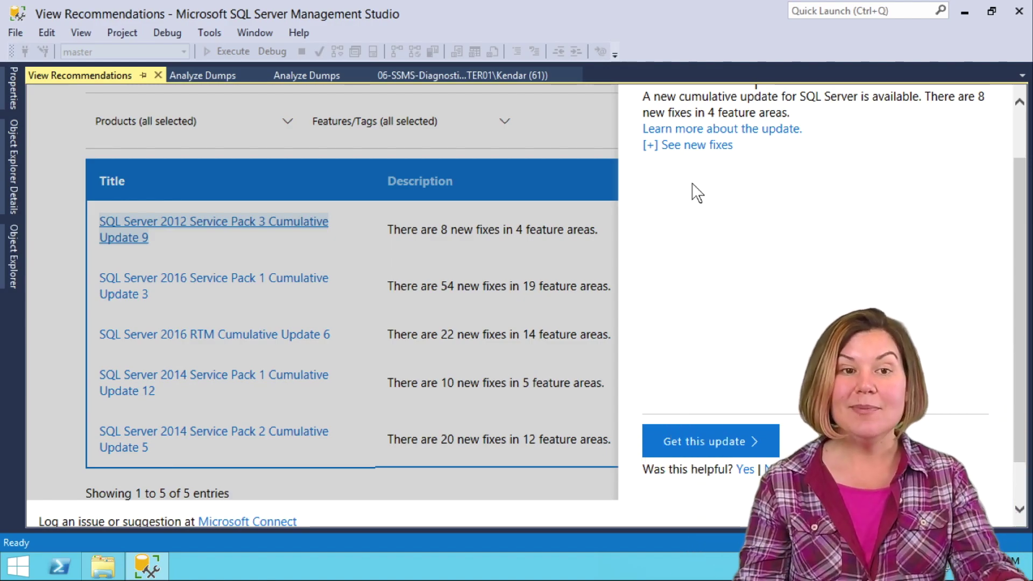
left_click(63, 175)
scroll(68, 186, "up", 2)
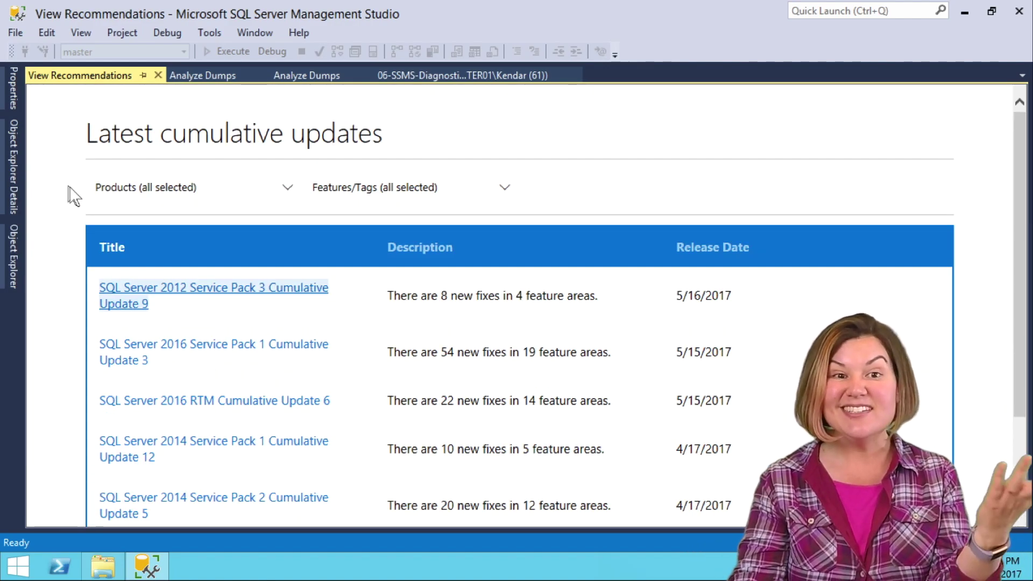